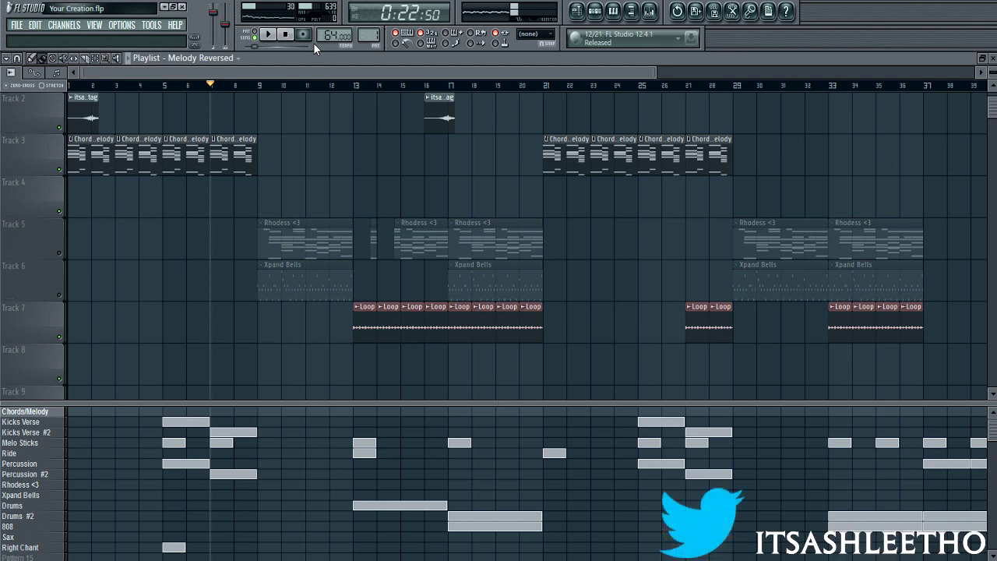
# - Open the Chords/Melody channel rack, glance at the zoomed playlist arrangement, then bring the rack back
pyautogui.click(613, 11)
pyautogui.scroll(1, 234, 141)
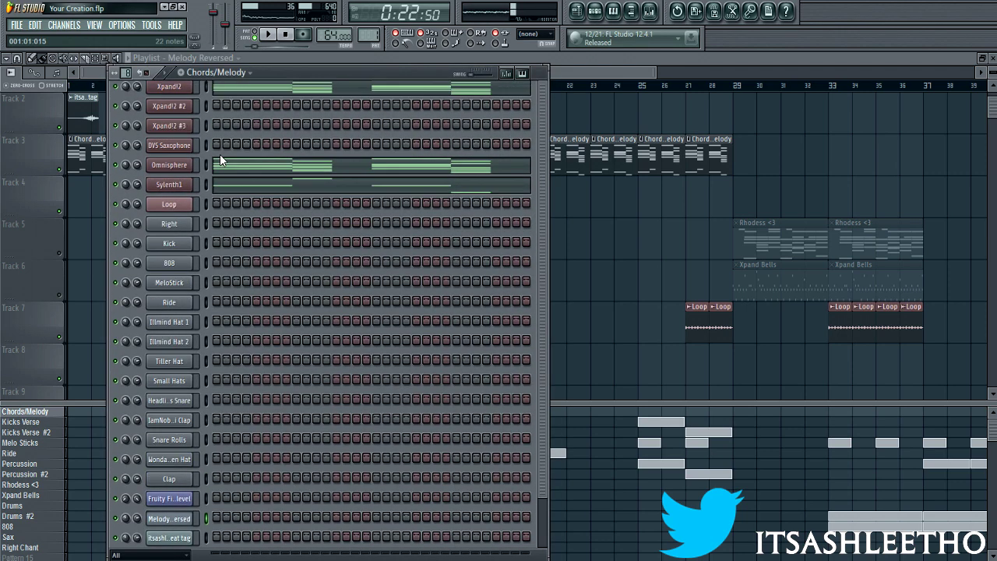
pyautogui.scroll(1, 218, 160)
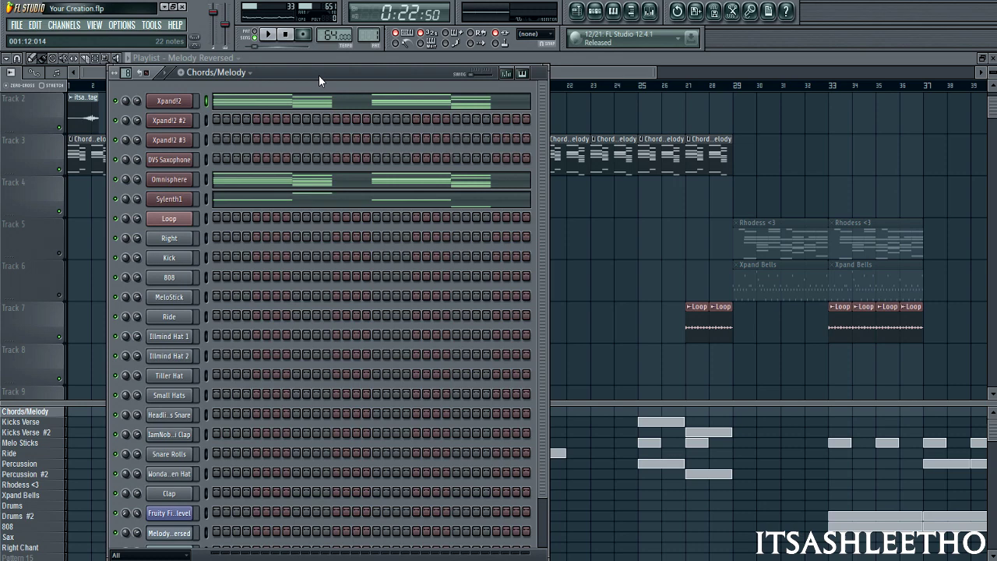
pyautogui.click(522, 73)
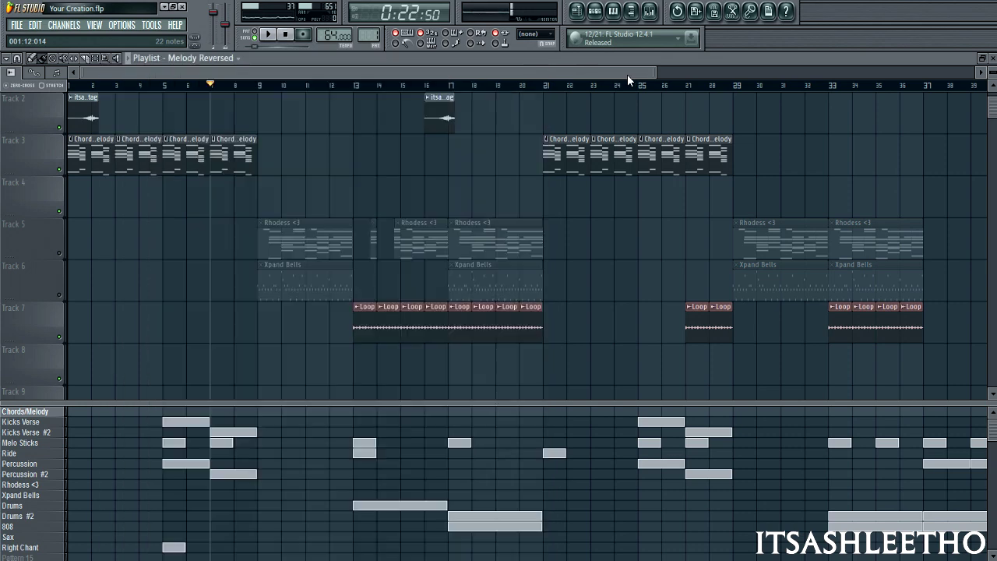
pyautogui.moveTo(663, 76); pyautogui.dragTo(738, 88)
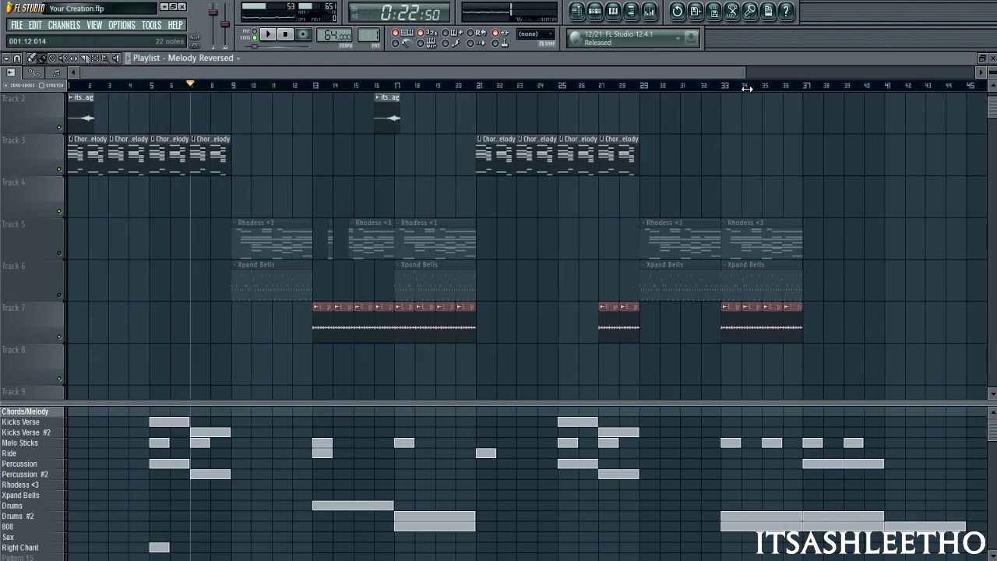
pyautogui.moveTo(745, 84); pyautogui.dragTo(710, 74)
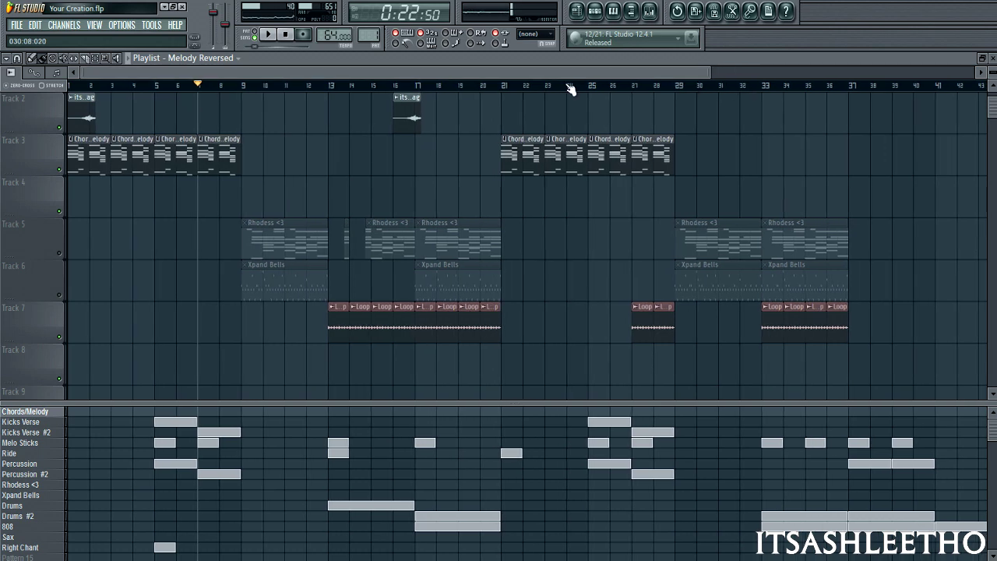
pyautogui.click(599, 14)
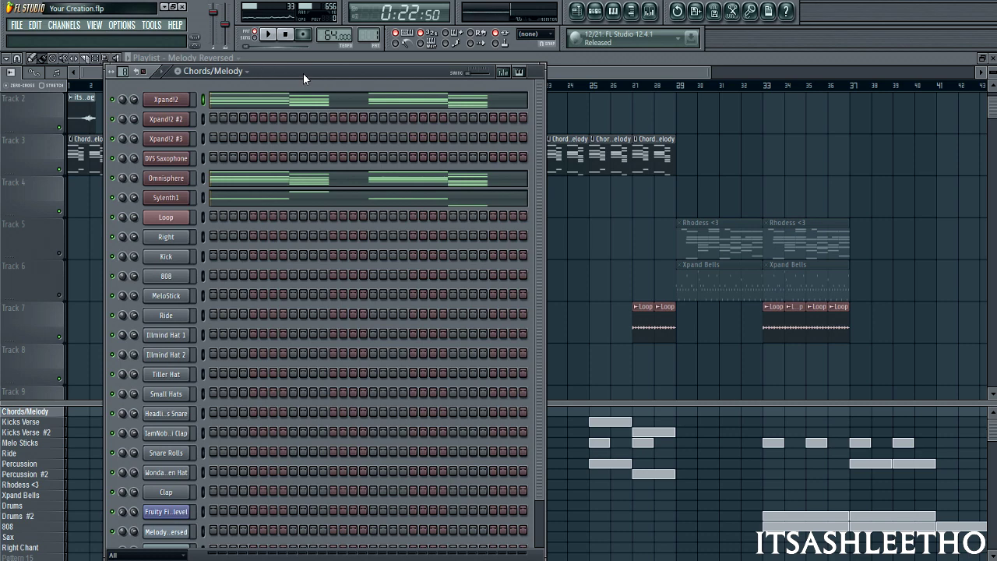
# - Open the Xpand!2 chord pattern in the piano roll
pyautogui.click(257, 108)
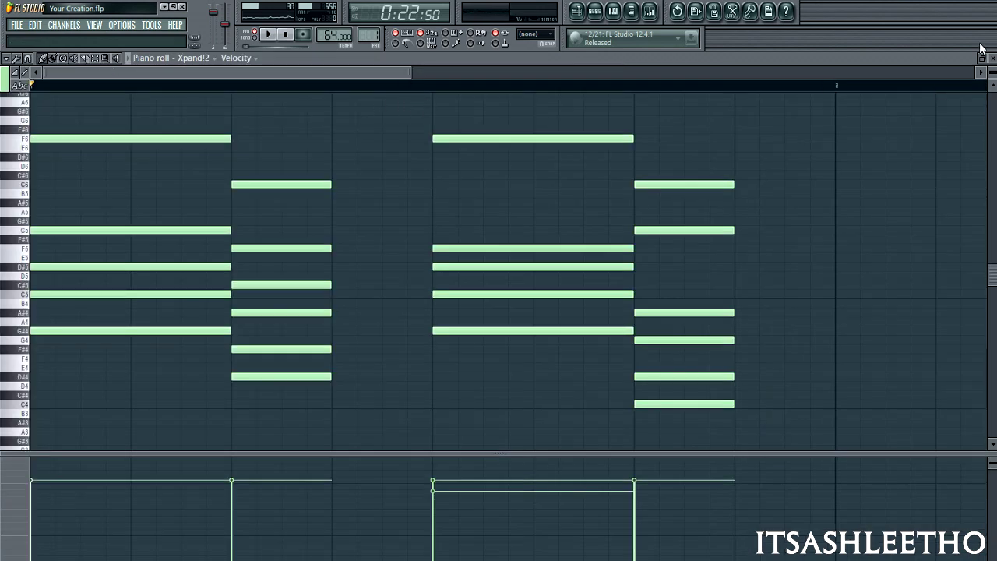
pyautogui.press('Escape')
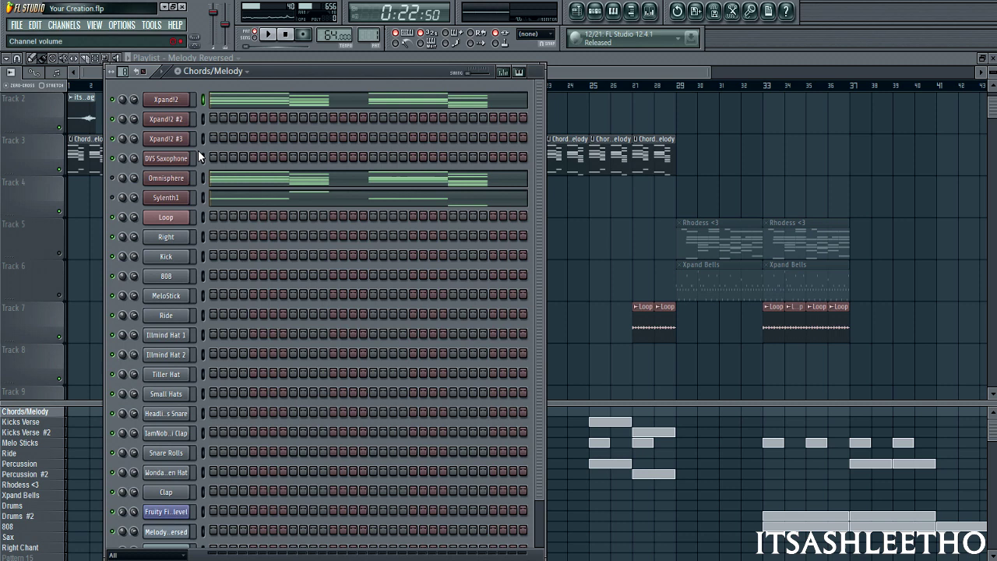
pyautogui.click(291, 98)
# - Play the chords to audition them, leave the piano roll, then stop playback
pyautogui.click(268, 35)
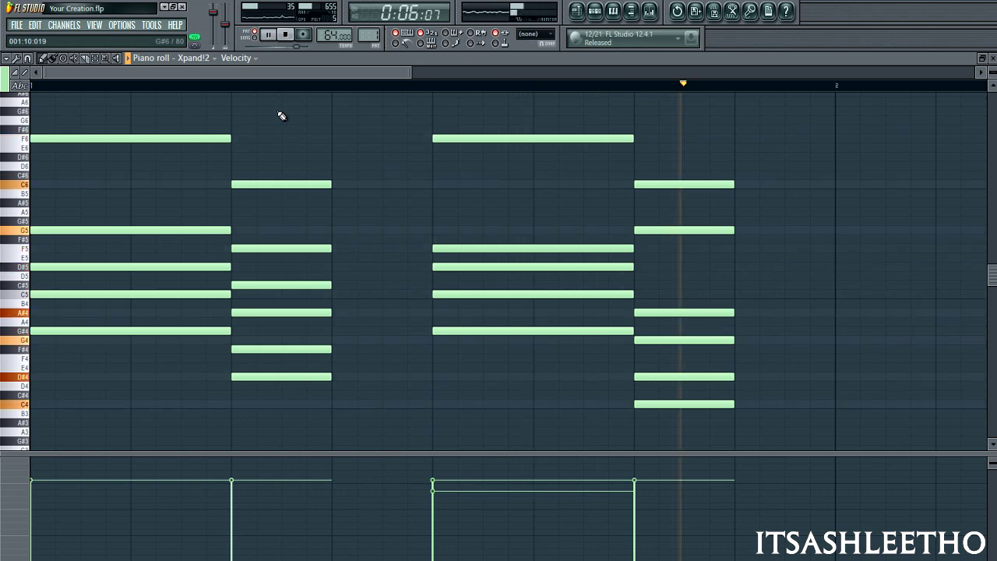
pyautogui.press('F5')
pyautogui.press('F6')
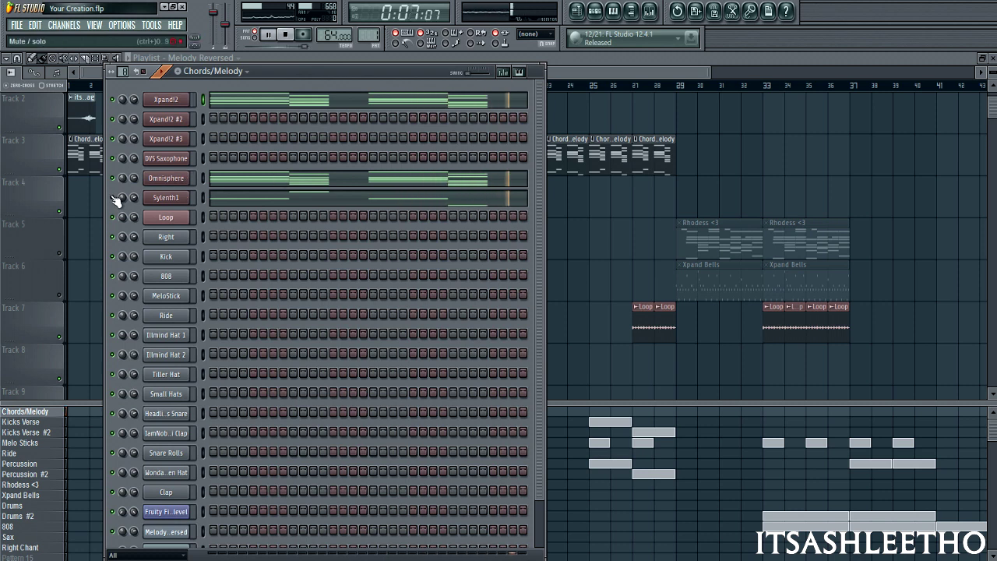
pyautogui.click(288, 36)
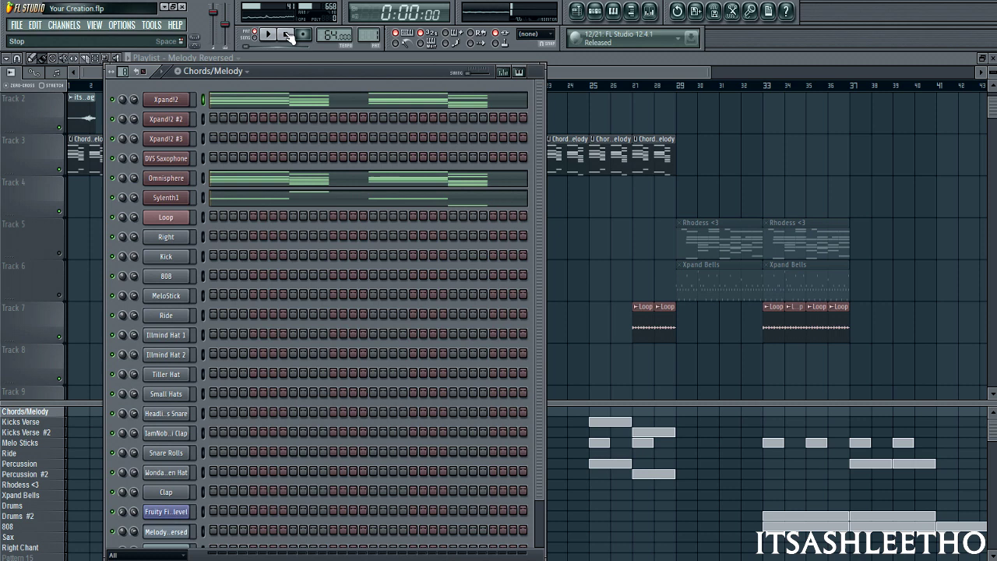
pyautogui.press('F6')
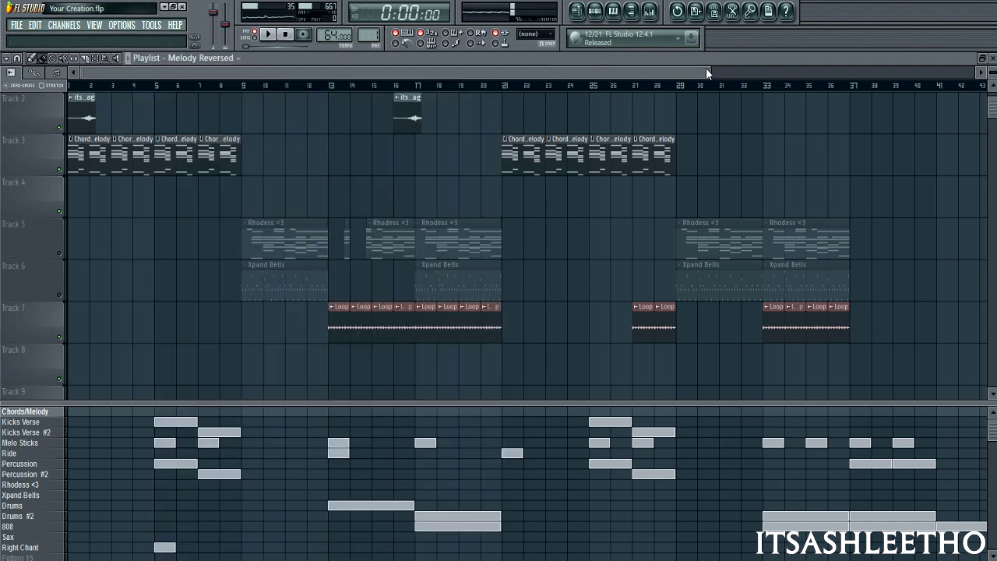
pyautogui.moveTo(718, 76); pyautogui.dragTo(732, 77)
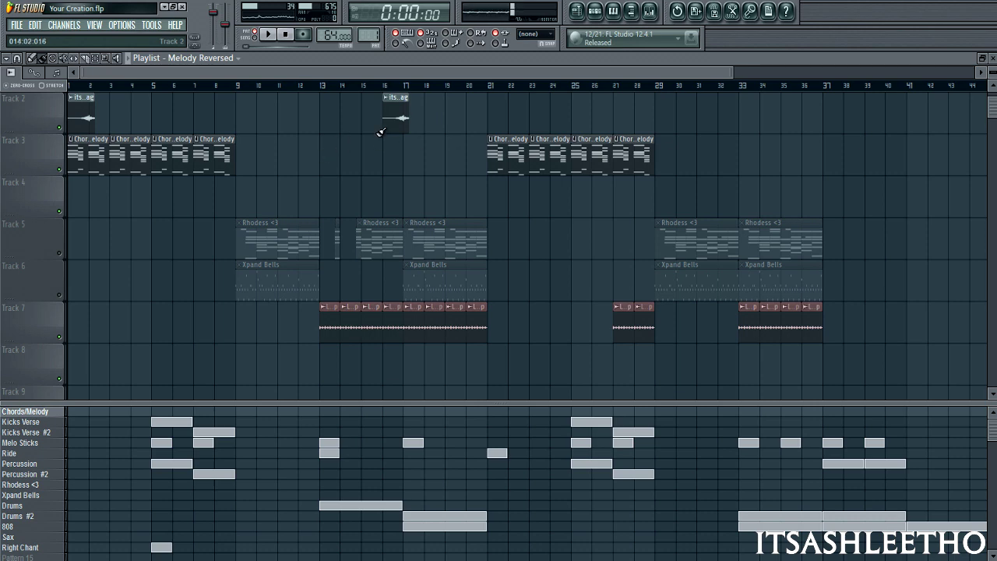
pyautogui.hscroll(1, 566, 69)
pyautogui.hscroll(1, 565, 85)
pyautogui.hscroll(1, 565, 111)
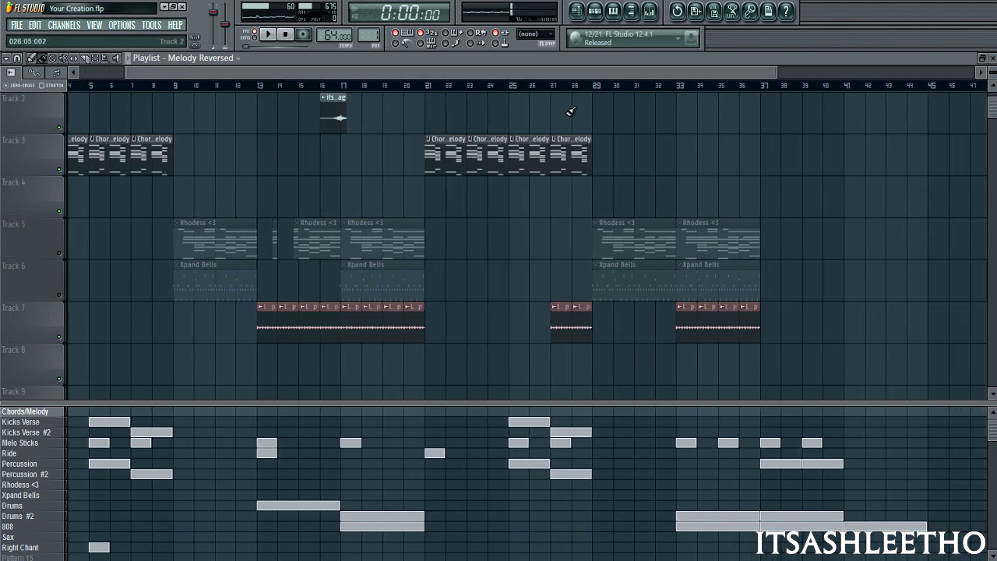
pyautogui.hscroll(3, 521, 73)
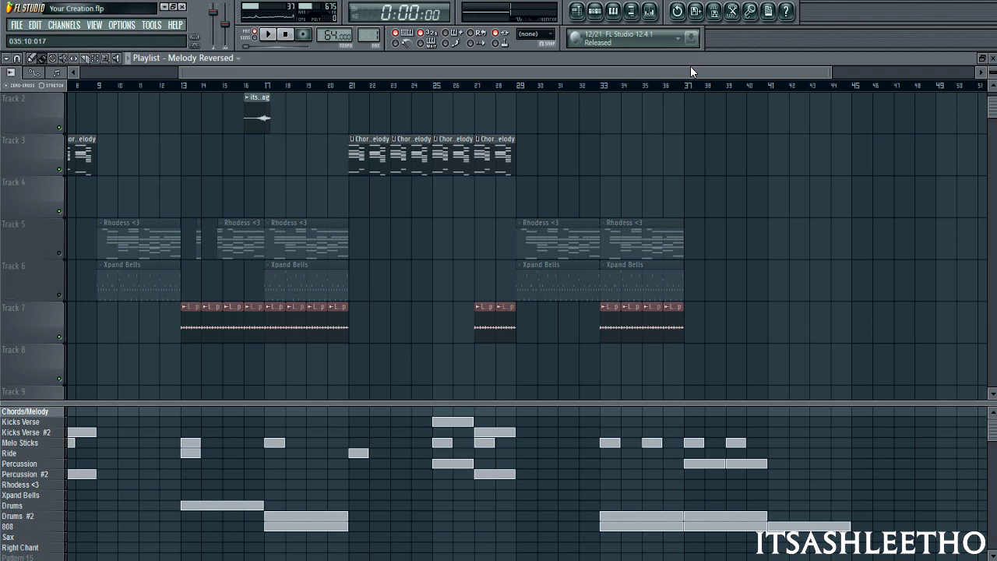
pyautogui.hscroll(-6, 498, 85)
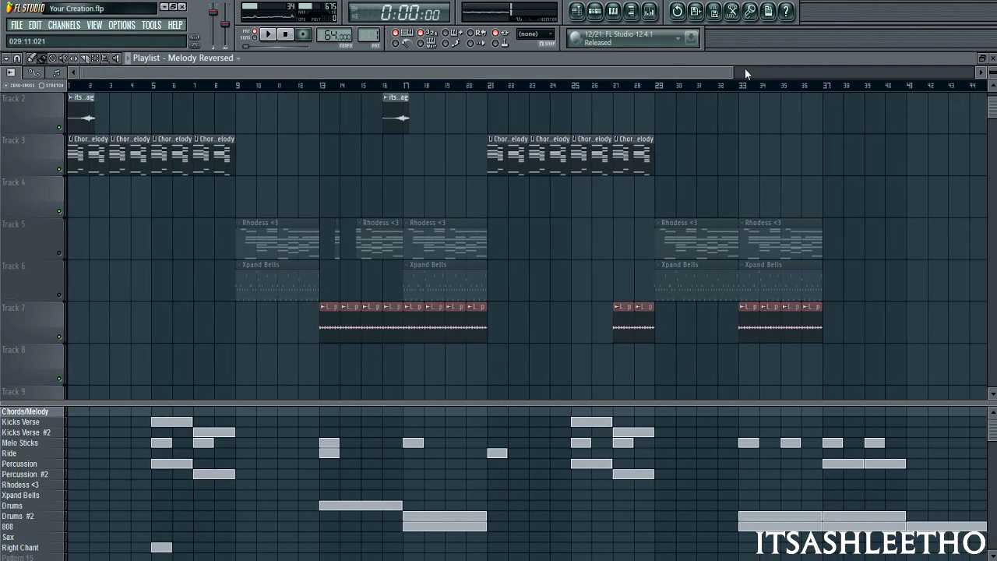
# - Open the mixer and the Edison recorder on the Master track, nudging its window up-left
pyautogui.click(649, 11)
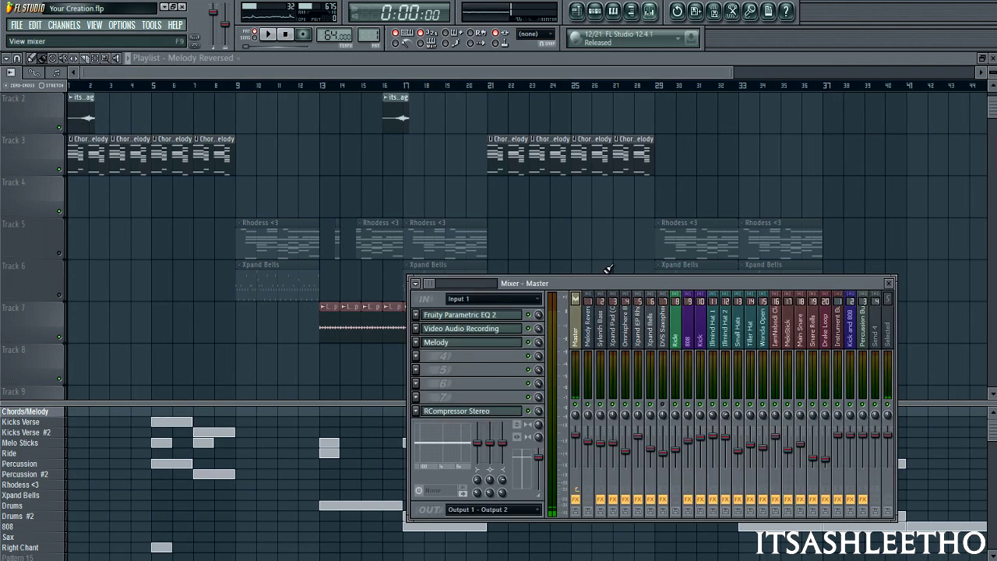
pyautogui.click(456, 346)
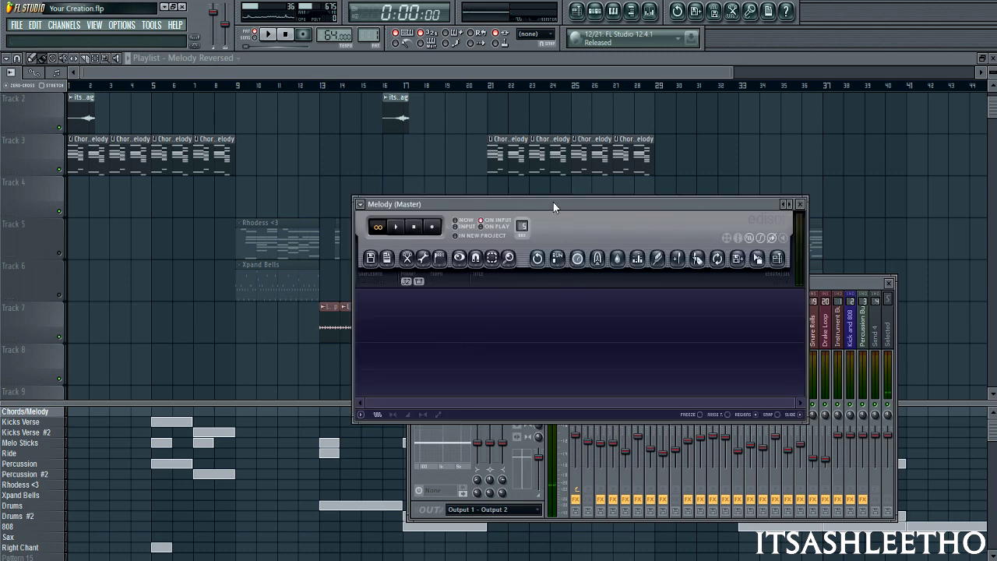
pyautogui.moveTo(528, 201); pyautogui.dragTo(517, 190)
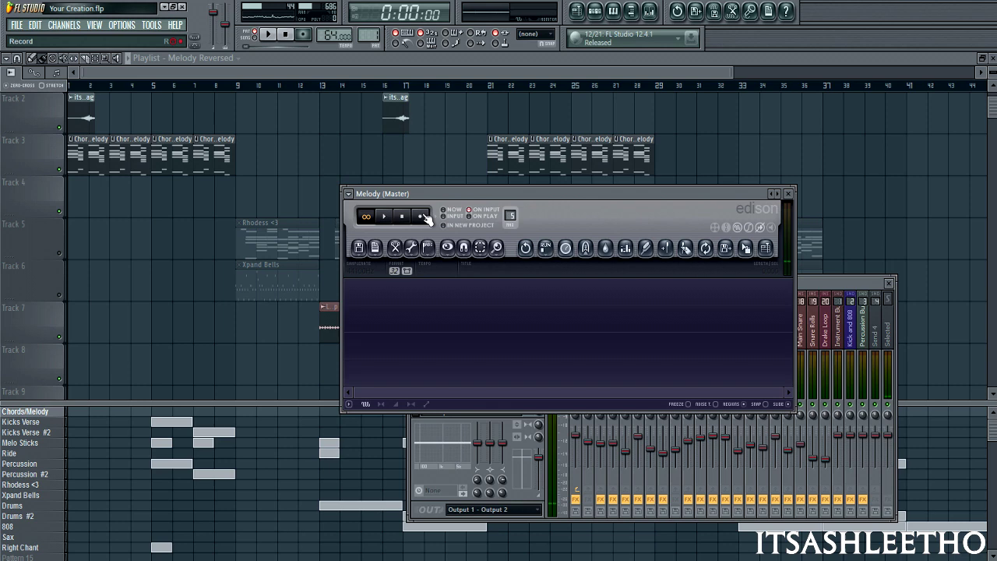
# - Record the playing chord melody into Edison, stopping it at 8.88 seconds along with the song
pyautogui.click(595, 11)
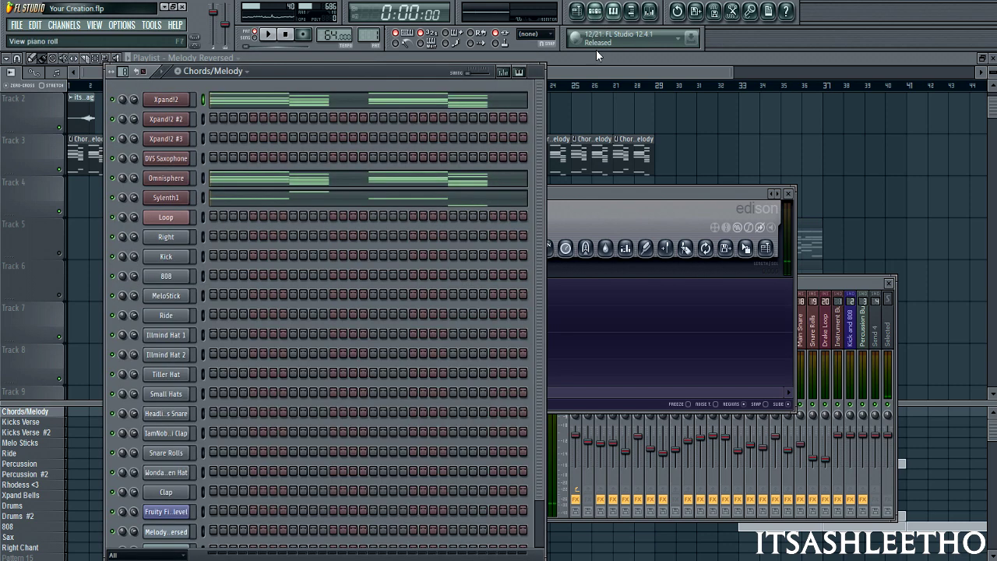
pyautogui.click(268, 34)
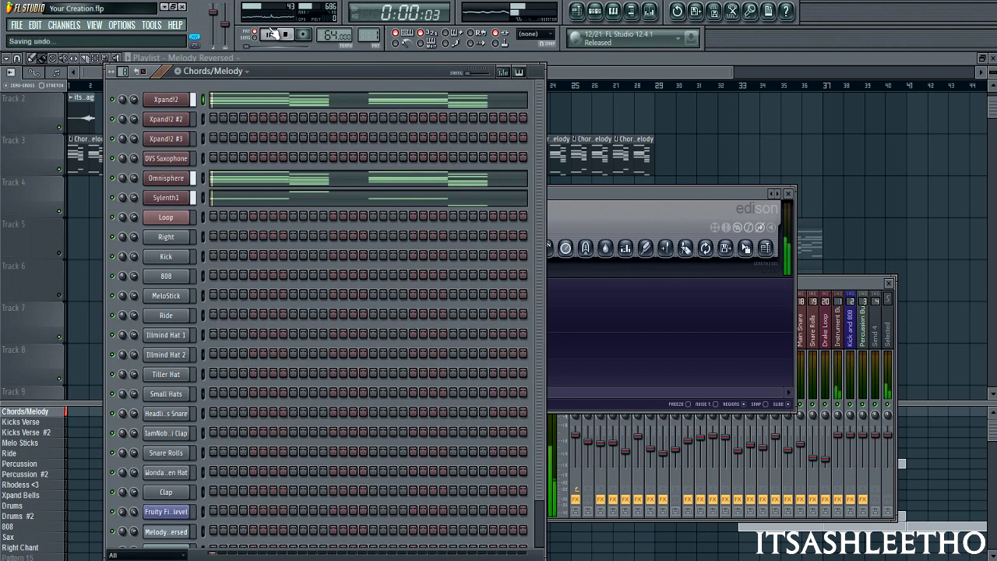
pyautogui.click(594, 196)
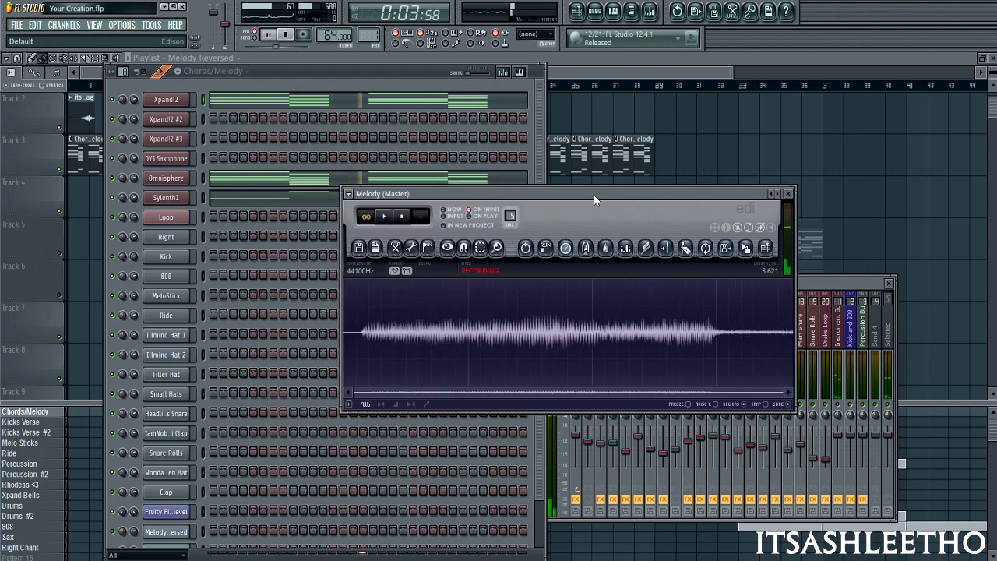
pyautogui.click(410, 220)
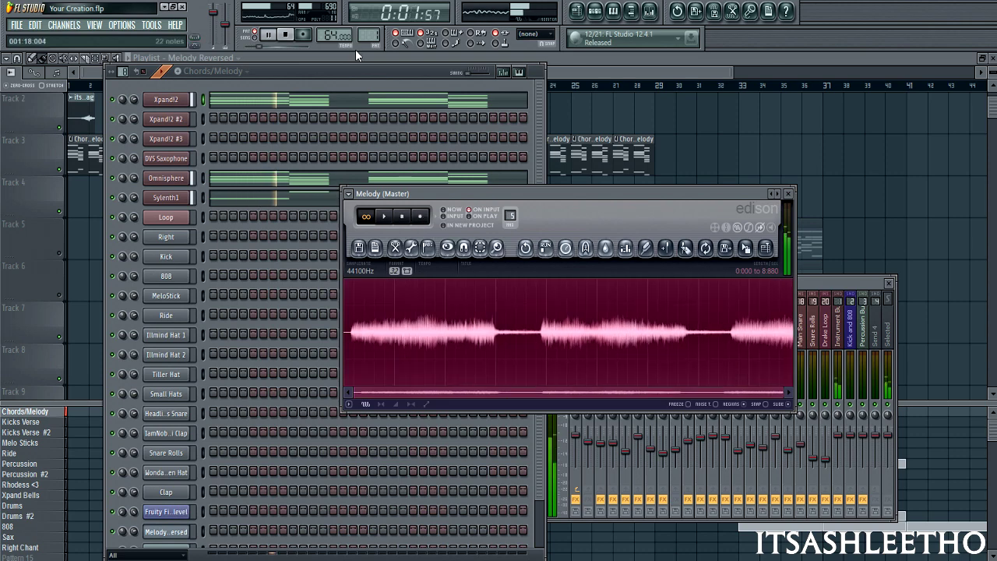
pyautogui.click(286, 36)
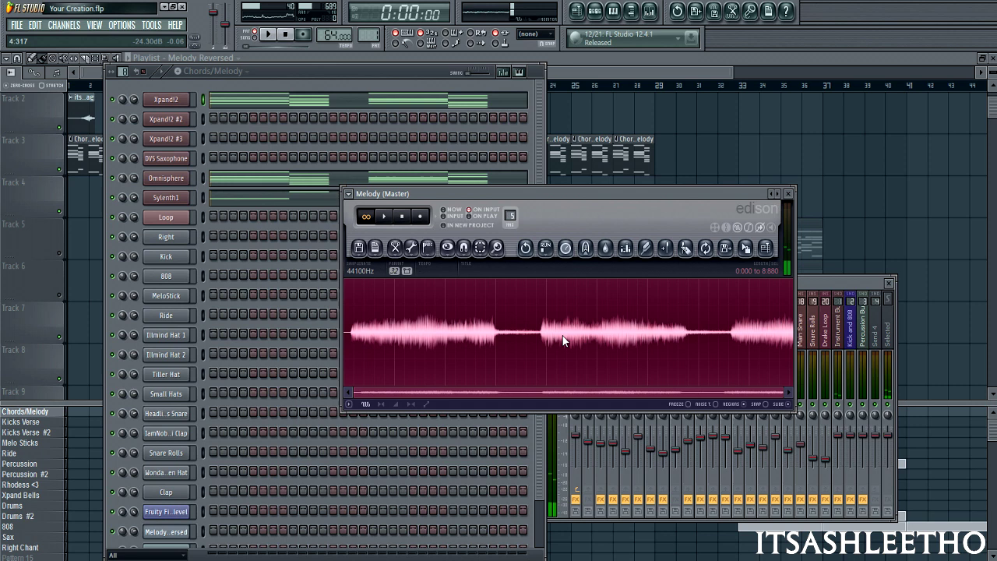
# - Adjust and clear Edison's waveform selection, then play the recording to check it
pyautogui.moveTo(780, 338)
pyautogui.mouseDown()
pyautogui.moveTo(729, 349)
pyautogui.moveTo(737, 342)
pyautogui.mouseUp()
pyautogui.scroll(2, 726, 347)
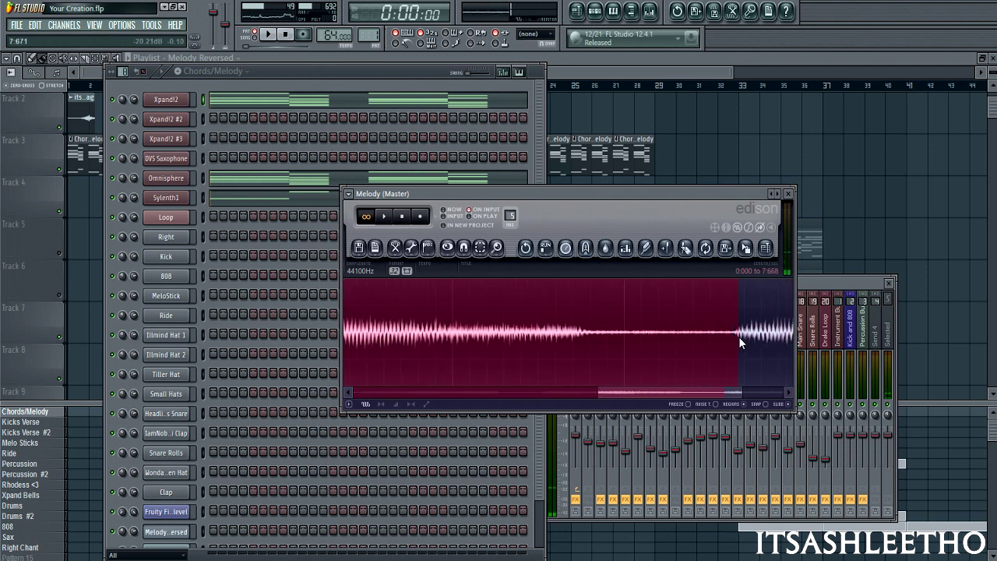
pyautogui.scroll(-2, 738, 336)
pyautogui.scroll(1, 737, 342)
pyautogui.scroll(1, 727, 342)
pyautogui.moveTo(725, 340); pyautogui.dragTo(739, 340)
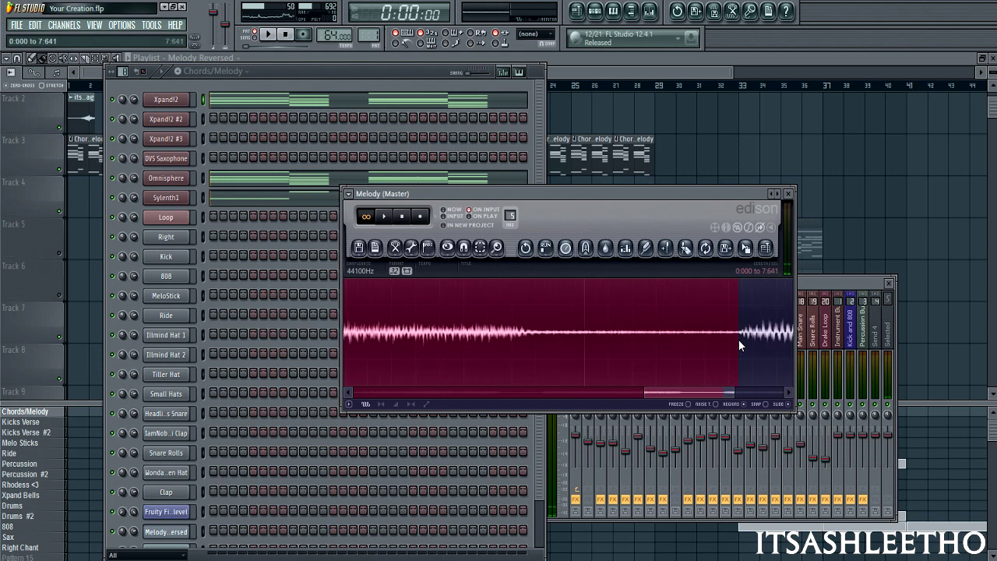
pyautogui.scroll(-1, 706, 345)
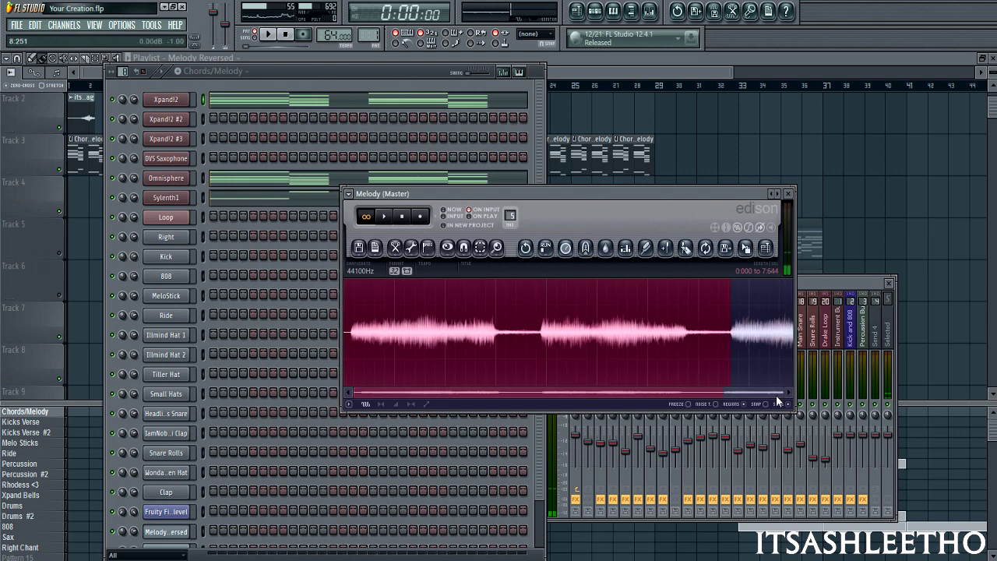
pyautogui.moveTo(782, 394); pyautogui.dragTo(470, 407)
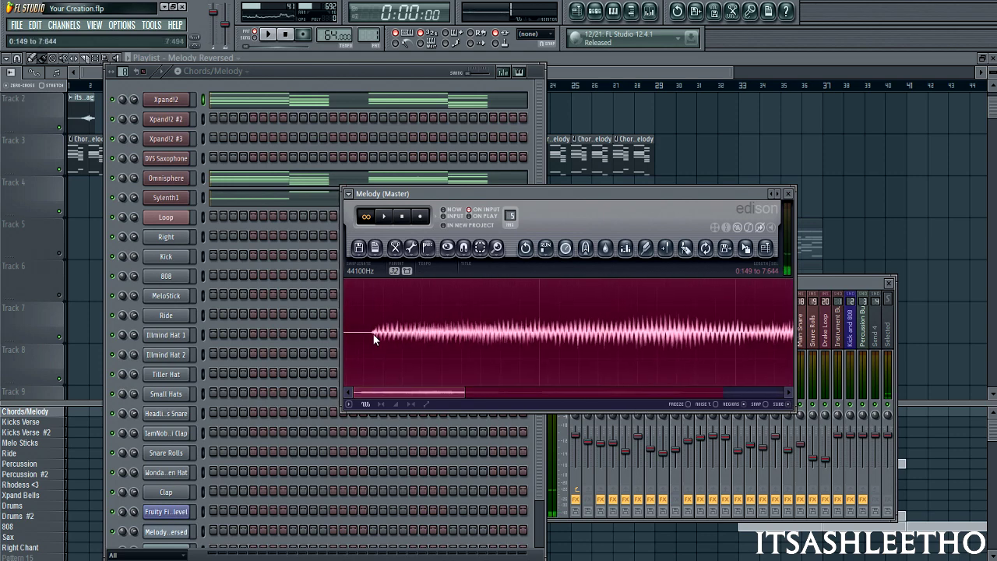
pyautogui.moveTo(373, 334); pyautogui.dragTo(365, 330)
pyautogui.scroll(2, 388, 393)
pyautogui.scroll(1, 388, 394)
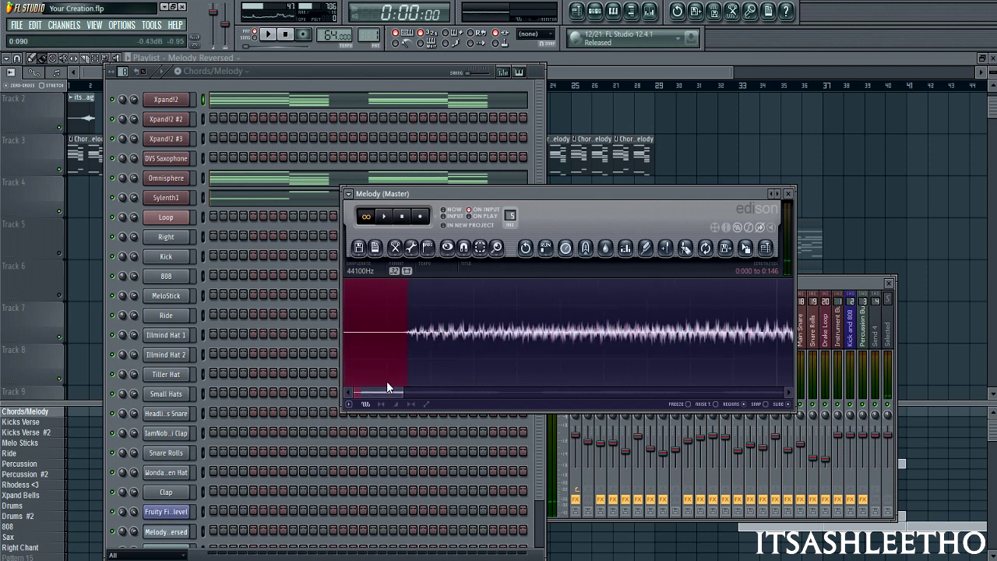
pyautogui.scroll(1, 386, 387)
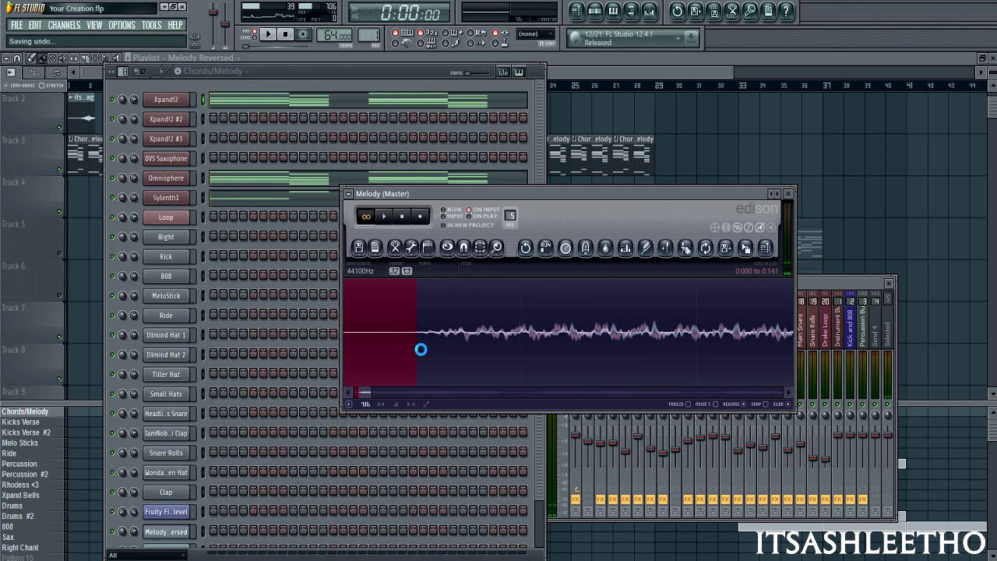
pyautogui.click(412, 344)
pyautogui.scroll(-2, 390, 347)
pyautogui.scroll(-3, 366, 395)
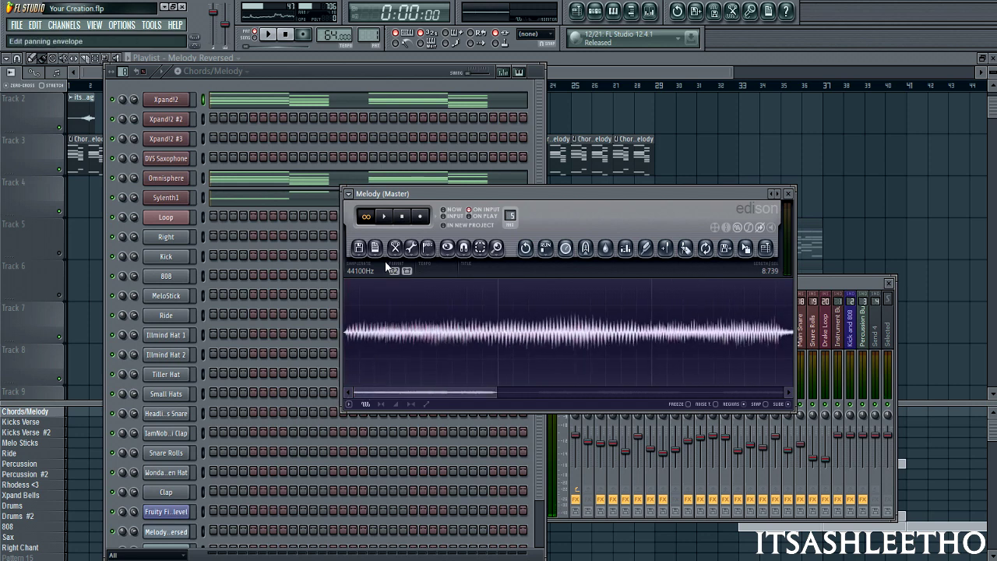
pyautogui.click(387, 220)
pyautogui.scroll(-3, 515, 330)
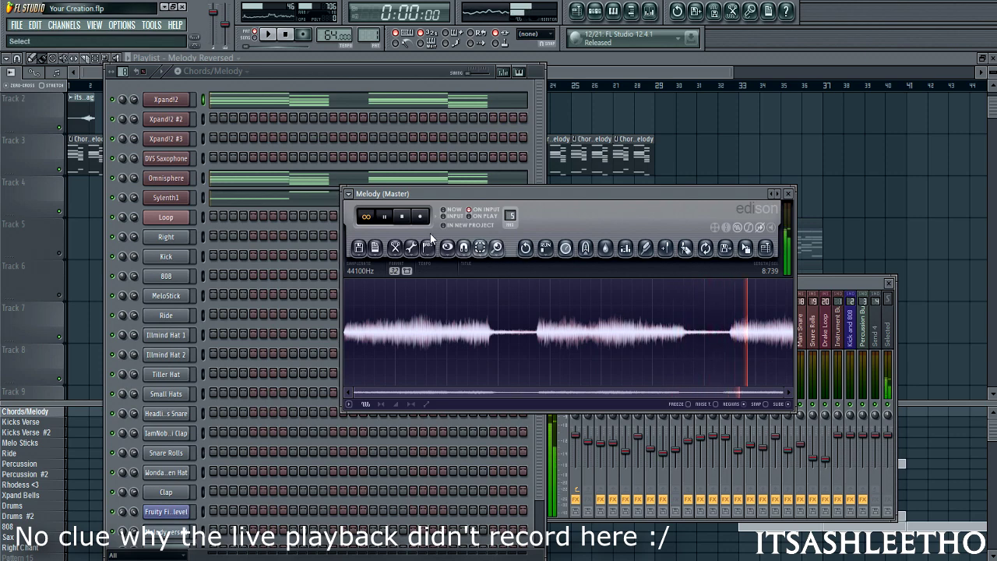
pyautogui.press('space')
# - Delete the quiet tail from 7.484 to 8.739, leaving a 7.484-second melody clip
pyautogui.moveTo(733, 335); pyautogui.dragTo(747, 360)
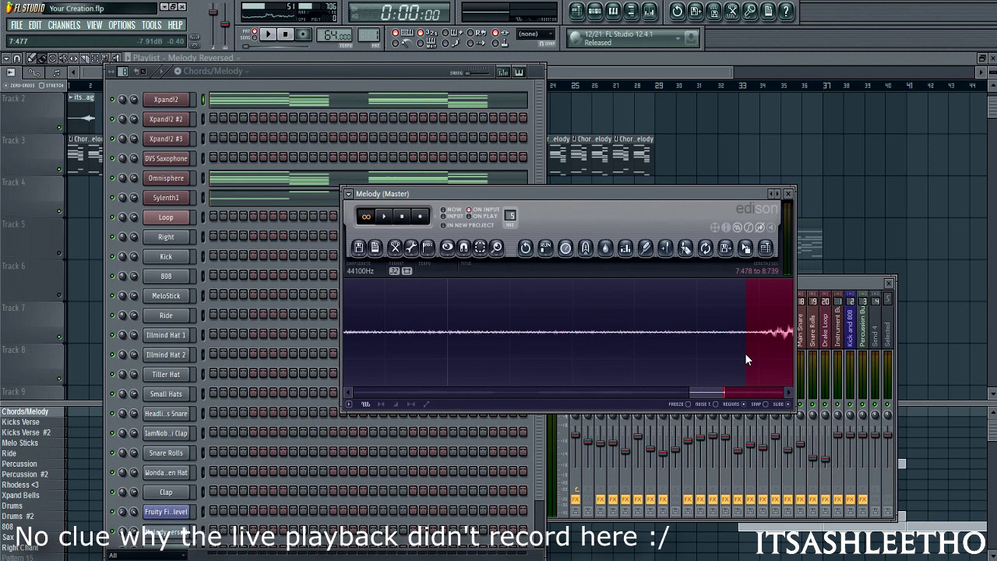
pyautogui.moveTo(748, 357); pyautogui.dragTo(754, 352)
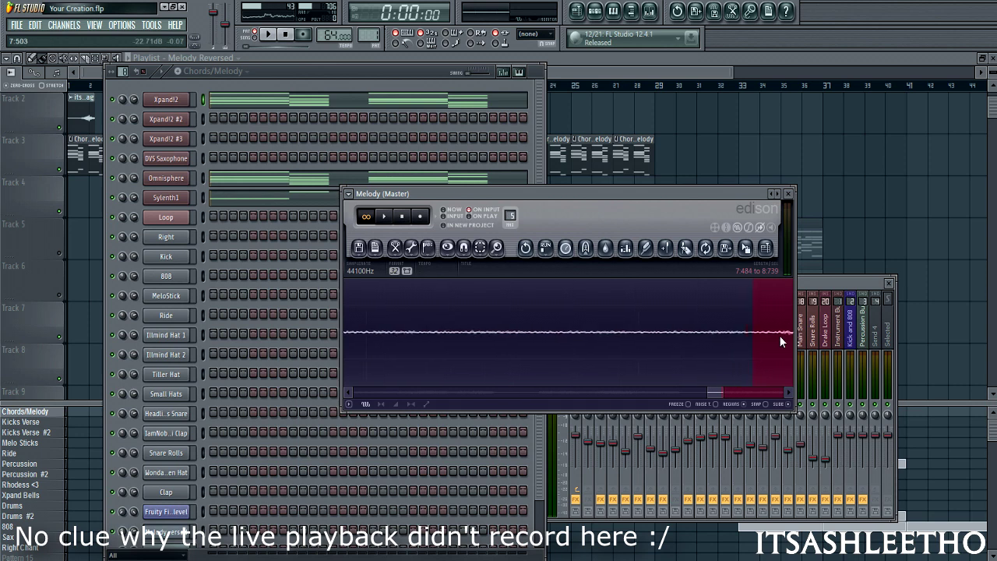
pyautogui.scroll(5, 779, 343)
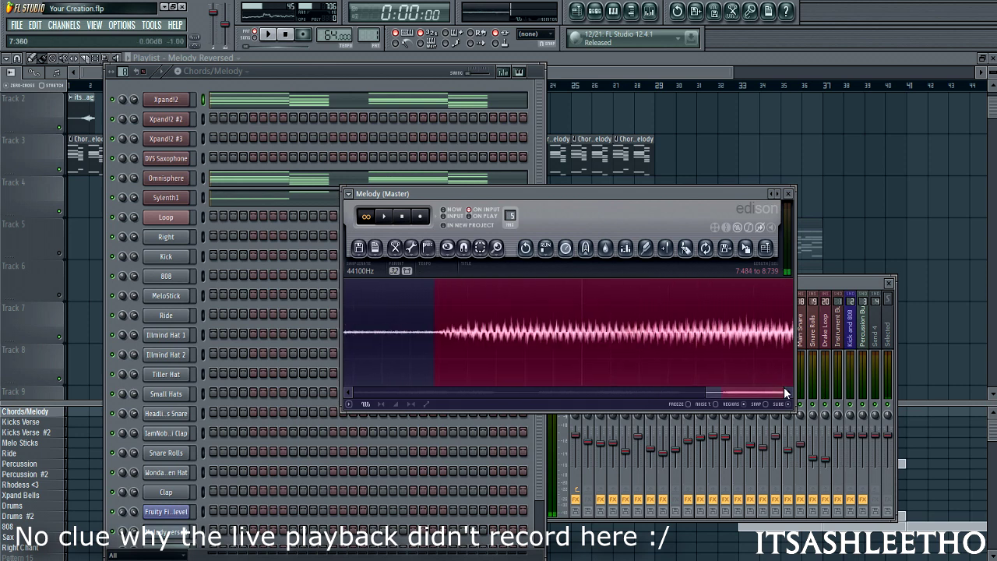
pyautogui.press('Delete')
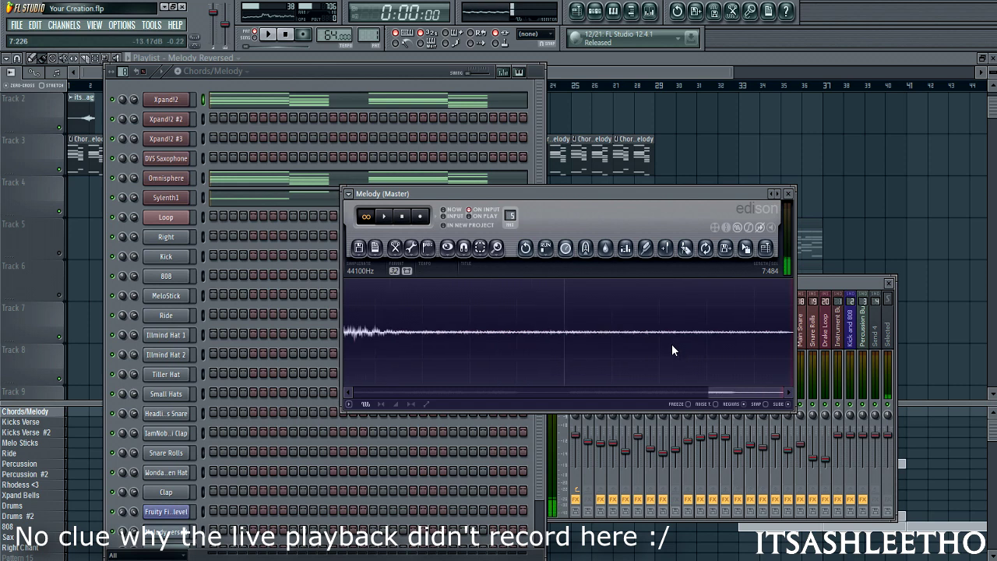
pyautogui.scroll(-5, 672, 347)
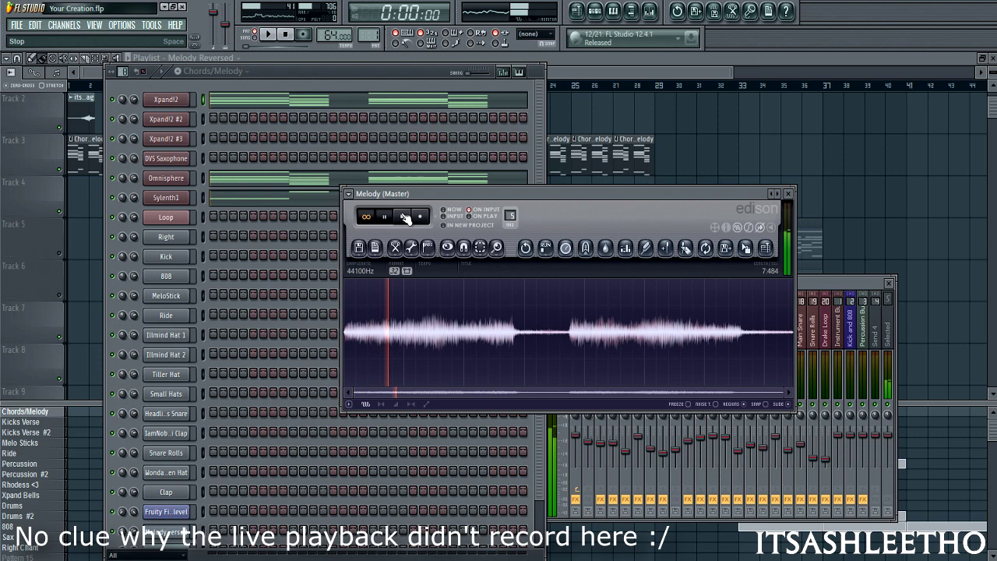
pyautogui.click(404, 217)
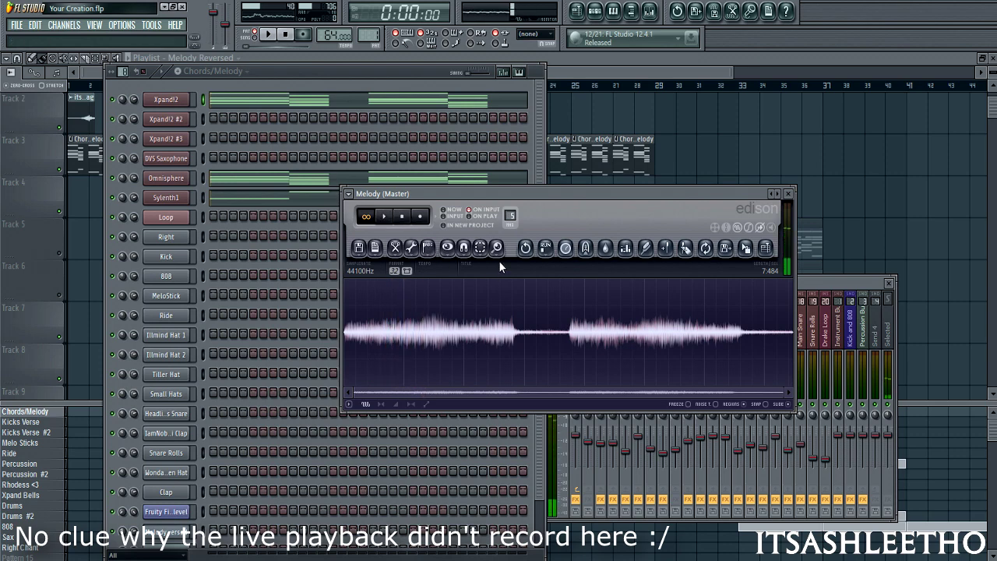
pyautogui.scroll(3, 416, 377)
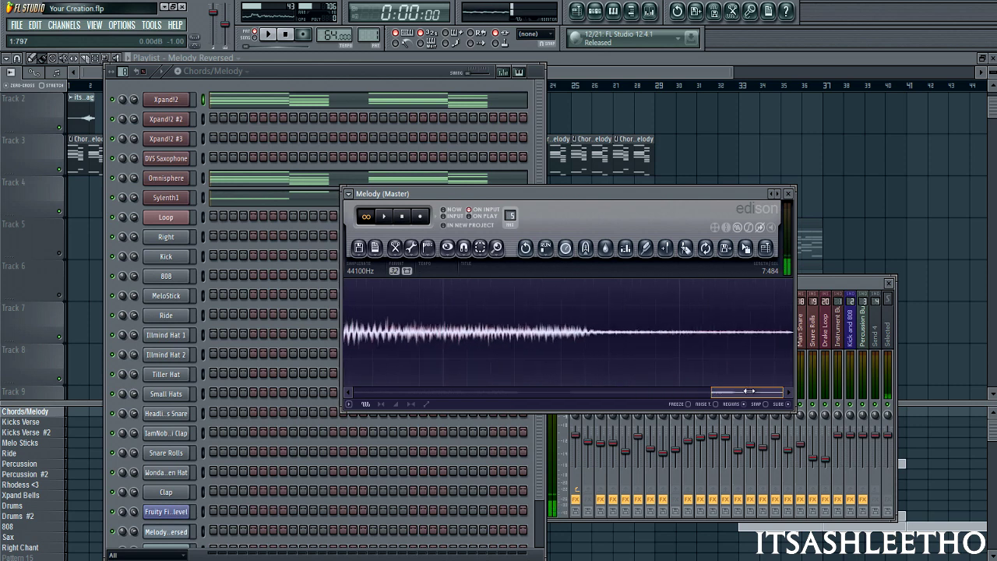
pyautogui.moveTo(523, 397)
pyautogui.mouseDown()
pyautogui.moveTo(420, 457)
pyautogui.moveTo(312, 409)
pyautogui.mouseUp()
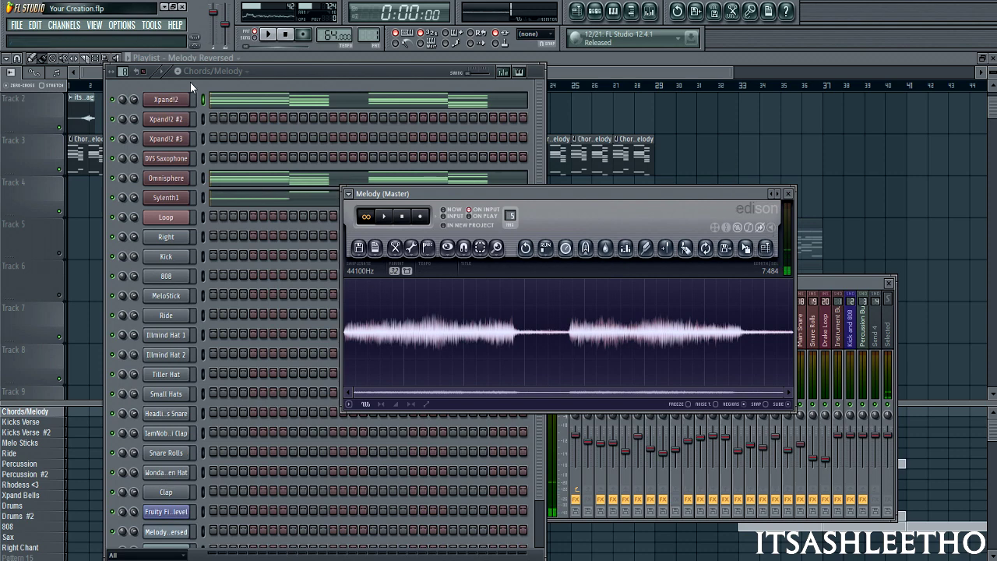
# - Close Edison and turn off Reverse in the Melody Reversed channel's precomputed effects
pyautogui.click(790, 194)
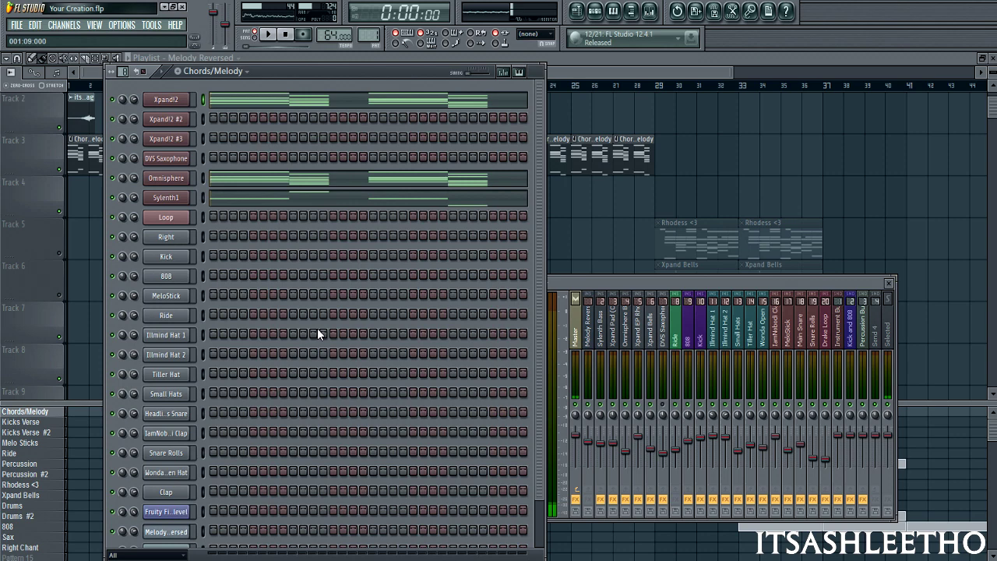
pyautogui.scroll(-2, 293, 220)
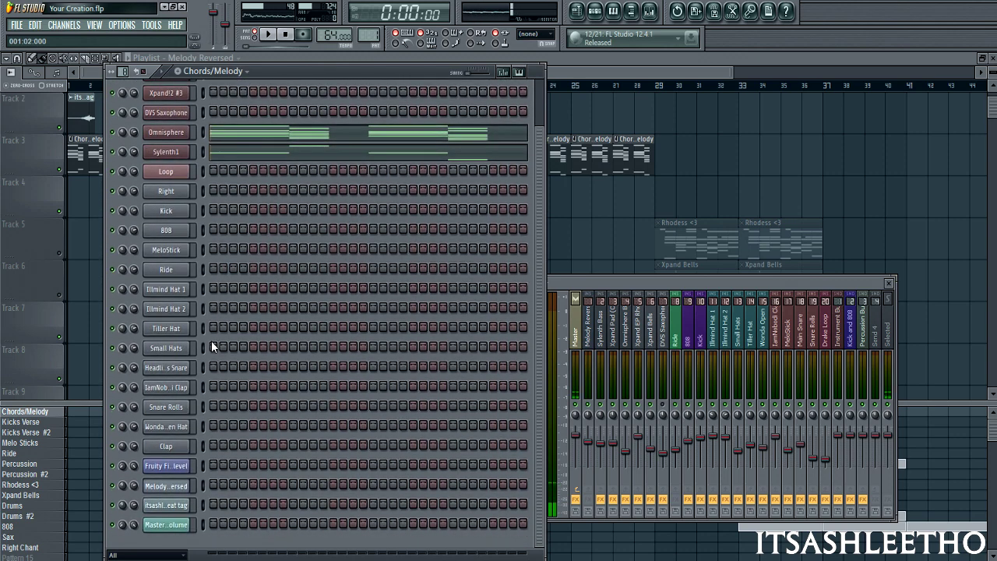
pyautogui.click(169, 487)
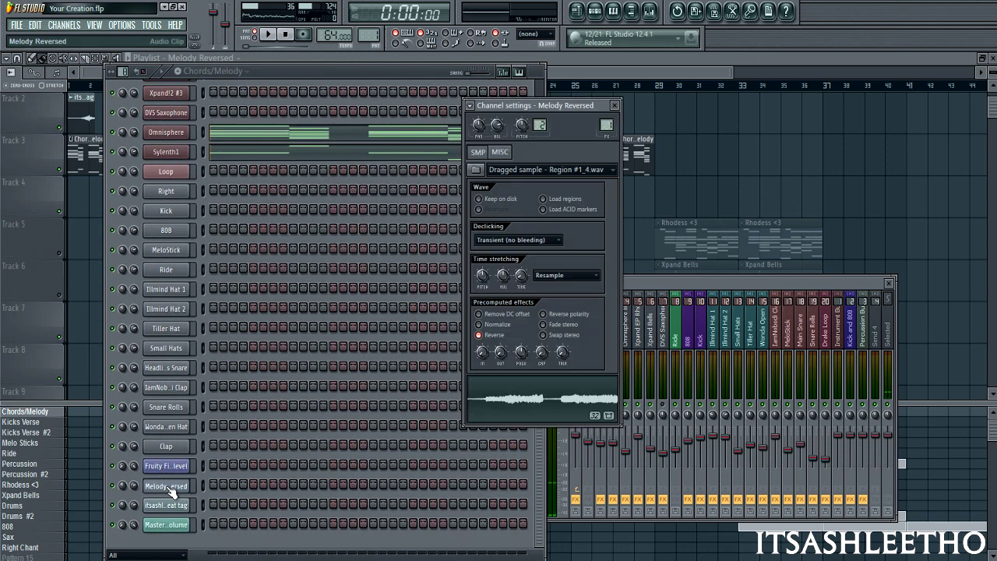
pyautogui.click(480, 335)
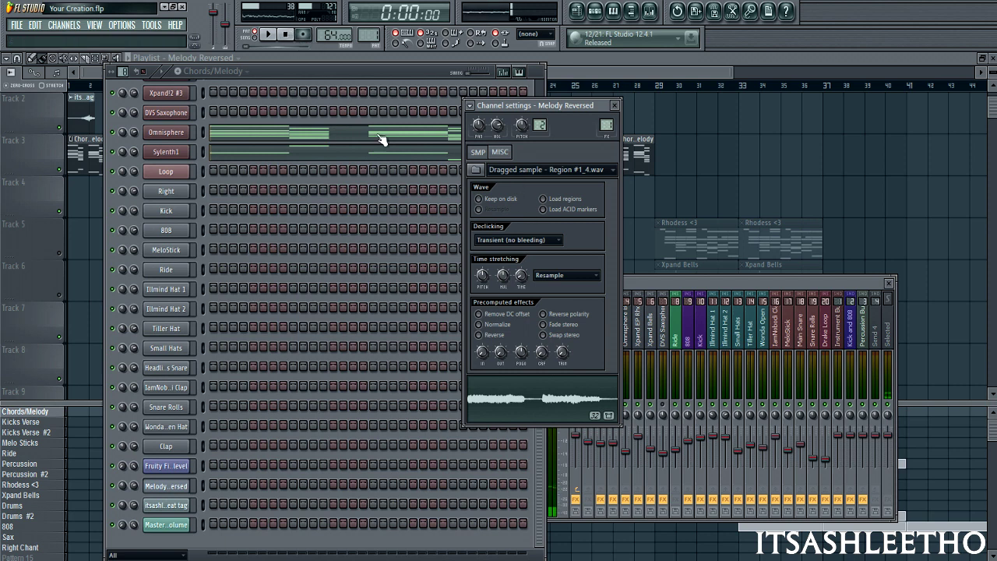
pyautogui.click(663, 282)
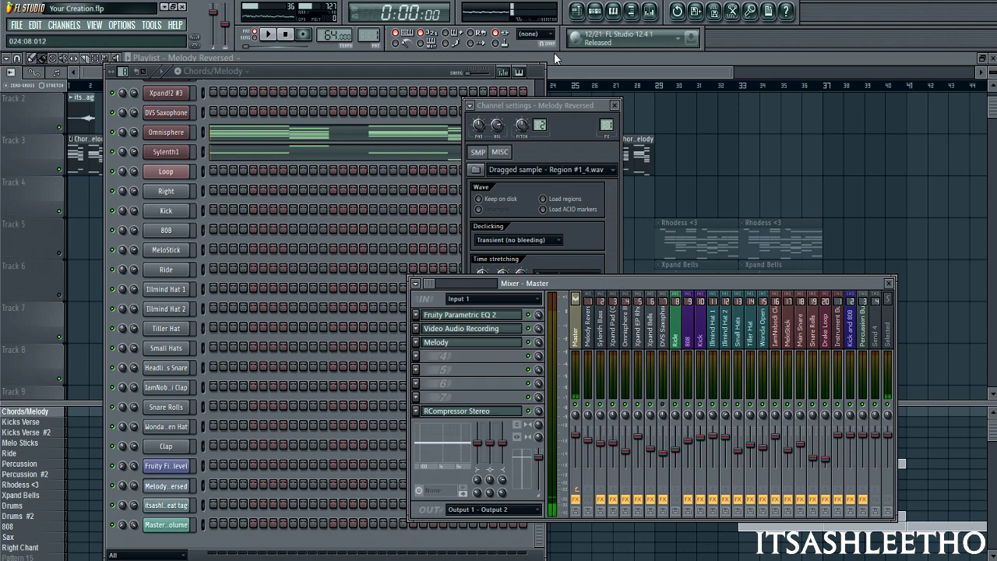
# - Lower the Melody Reversed mixer track to 89% (-2.5dB), then return to the full playlist
pyautogui.click(552, 138)
pyautogui.click(650, 298)
pyautogui.moveTo(593, 441); pyautogui.dragTo(594, 447)
pyautogui.click(642, 56)
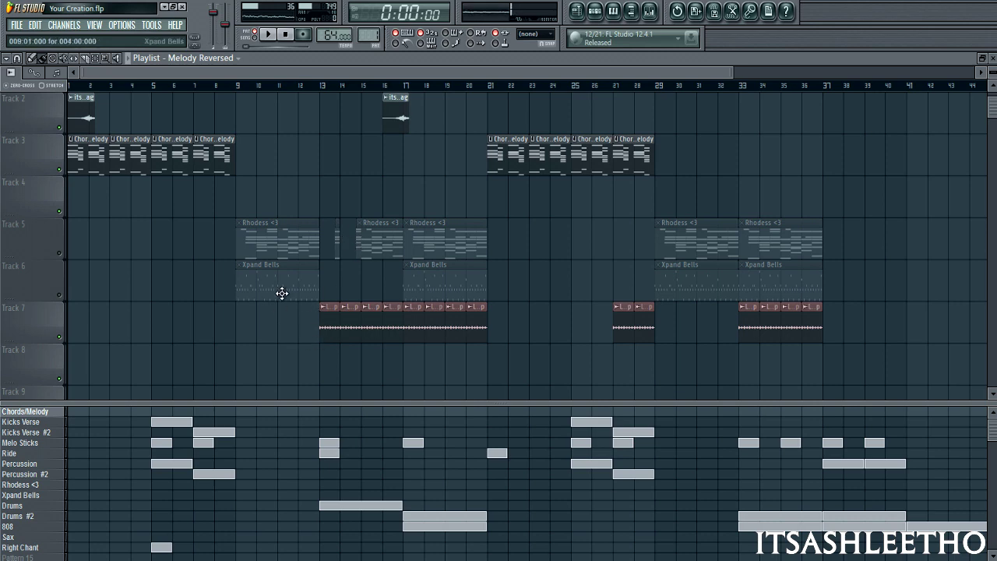
# - Paint Melody Reversed clips along Track 4 from bar 9 through bar 37
pyautogui.scroll(2, 167, 263)
pyautogui.scroll(1, 247, 198)
pyautogui.scroll(-1, 469, 174)
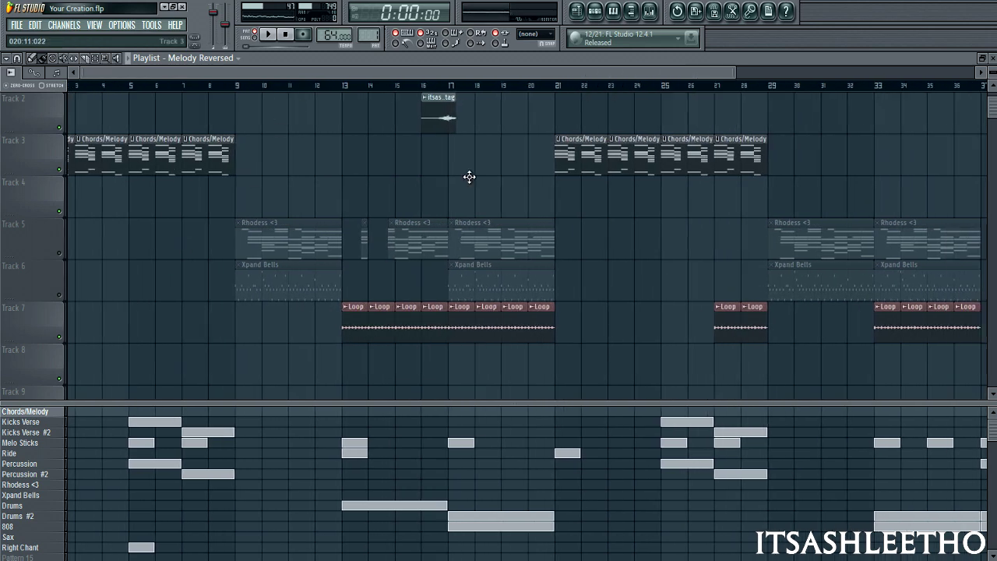
pyautogui.scroll(-1, 261, 220)
pyautogui.moveTo(252, 204); pyautogui.dragTo(786, 200)
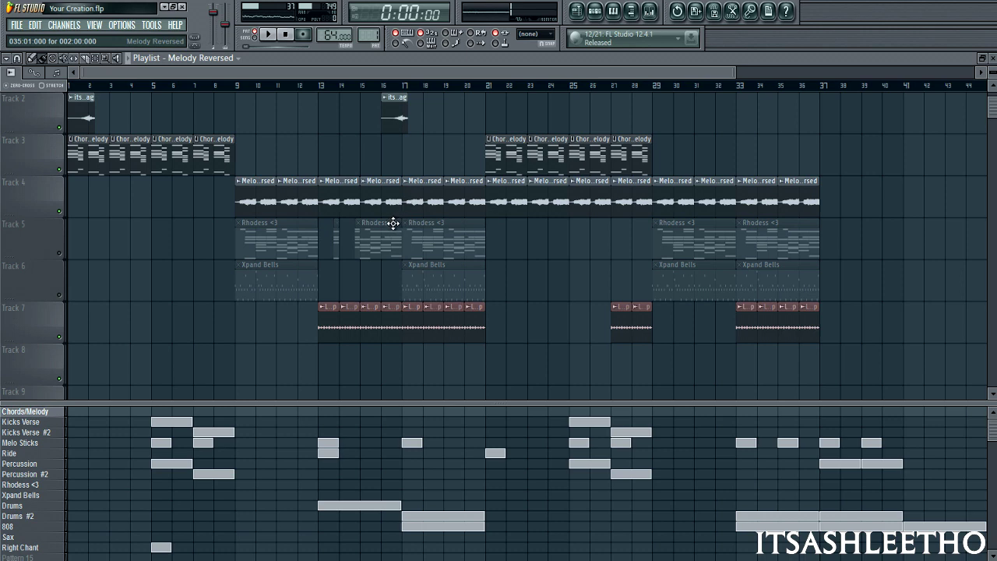
pyautogui.scroll(2, 393, 224)
pyautogui.scroll(2, 349, 203)
pyautogui.scroll(2, 289, 161)
pyautogui.scroll(2, 246, 177)
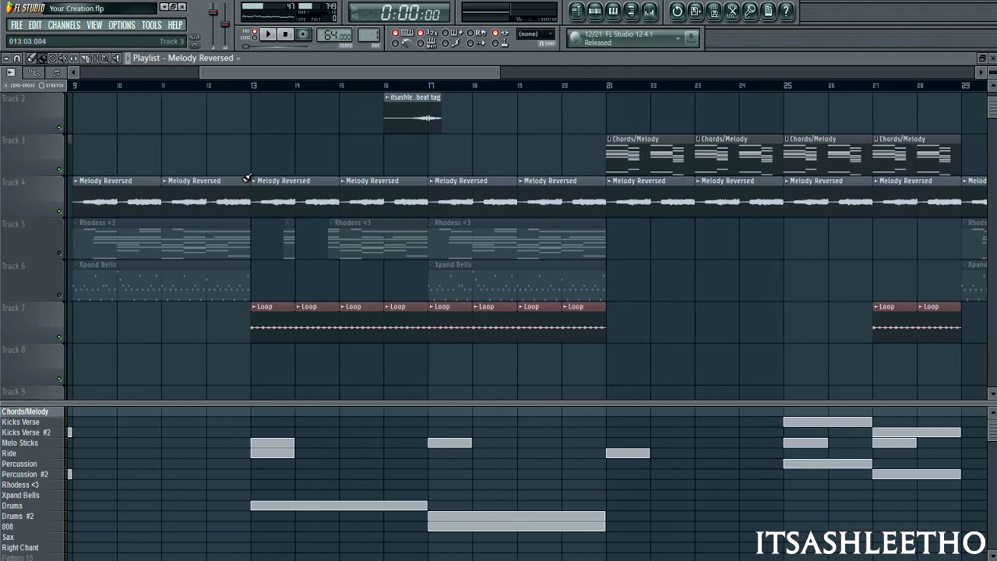
# - Set playlist snap to Step, trim the bar 13 melody clip's start and split it near bar 14
pyautogui.click(17, 59)
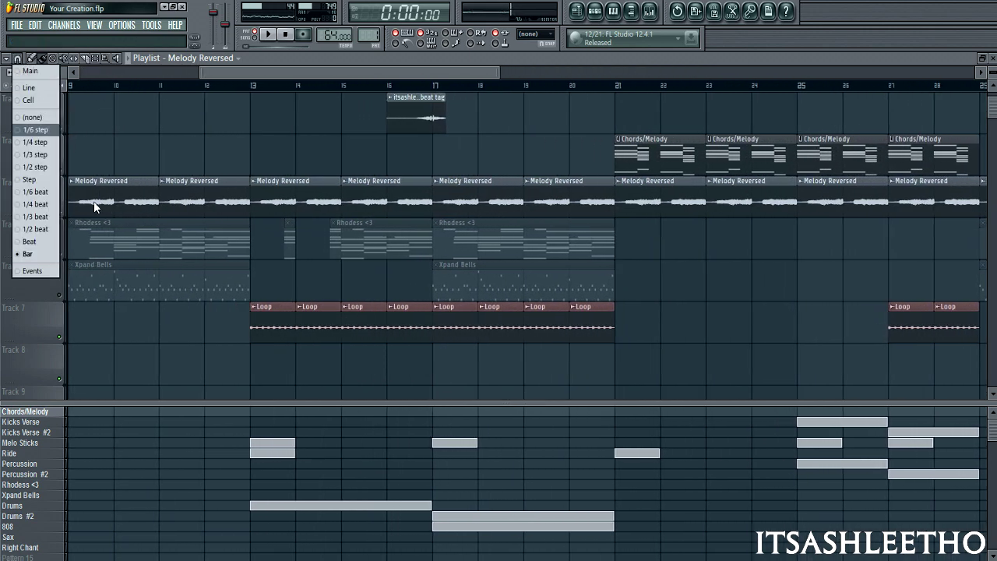
pyautogui.click(45, 180)
pyautogui.scroll(2, 232, 211)
pyautogui.moveTo(220, 208); pyautogui.dragTo(281, 213)
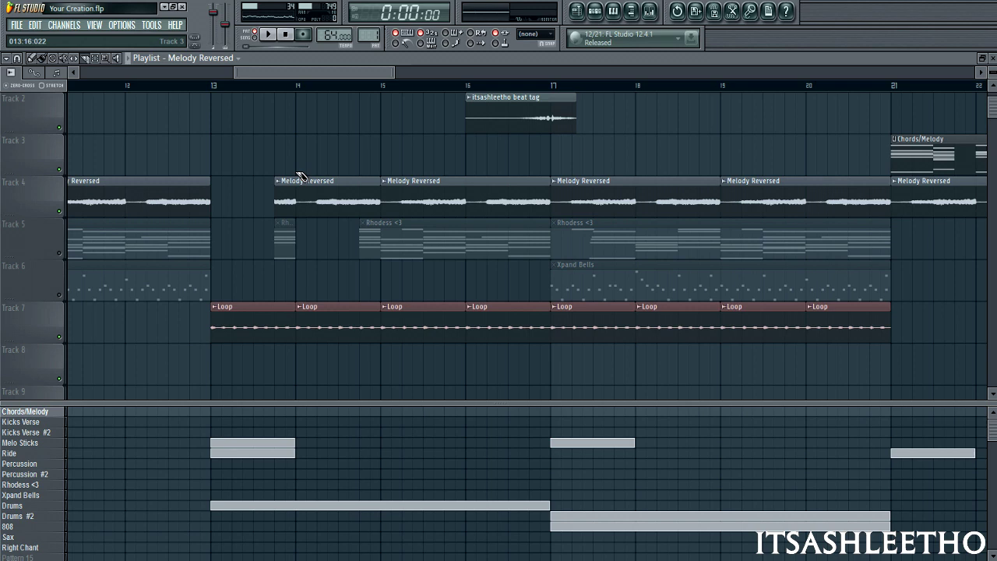
pyautogui.click(302, 208)
# - Change the snap setting and trim the start of the next Melody Reversed clip
pyautogui.click(16, 58)
pyautogui.click(38, 236)
pyautogui.scroll(2, 209, 218)
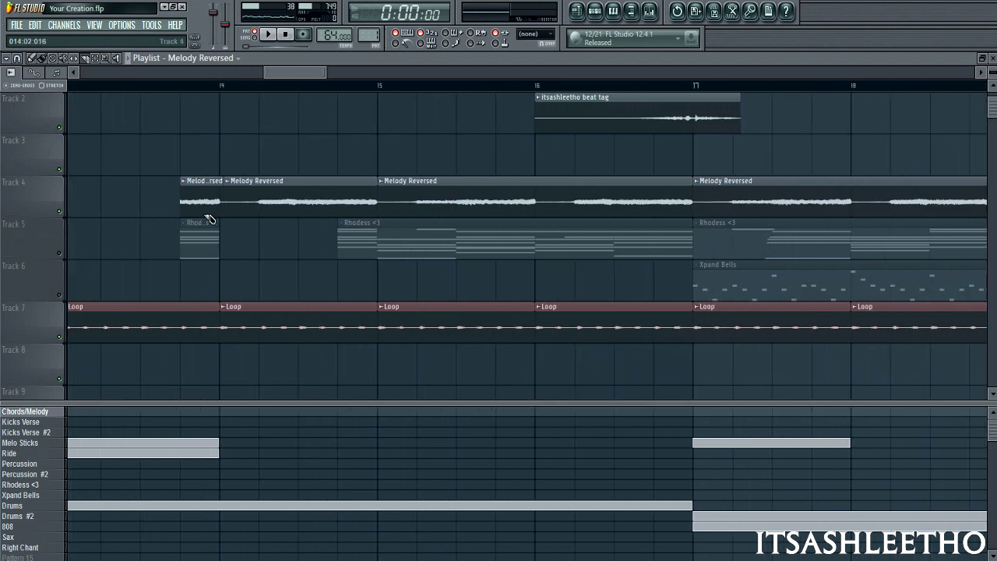
pyautogui.scroll(2, 209, 219)
pyautogui.scroll(2, 207, 219)
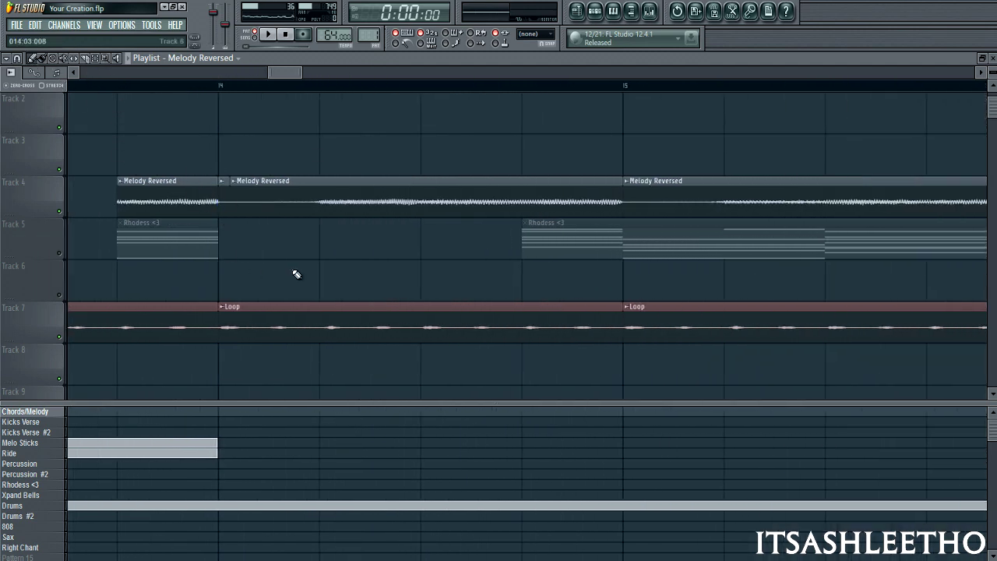
pyautogui.scroll(-2, 260, 216)
pyautogui.scroll(-2, 290, 206)
pyautogui.moveTo(285, 203); pyautogui.dragTo(427, 209)
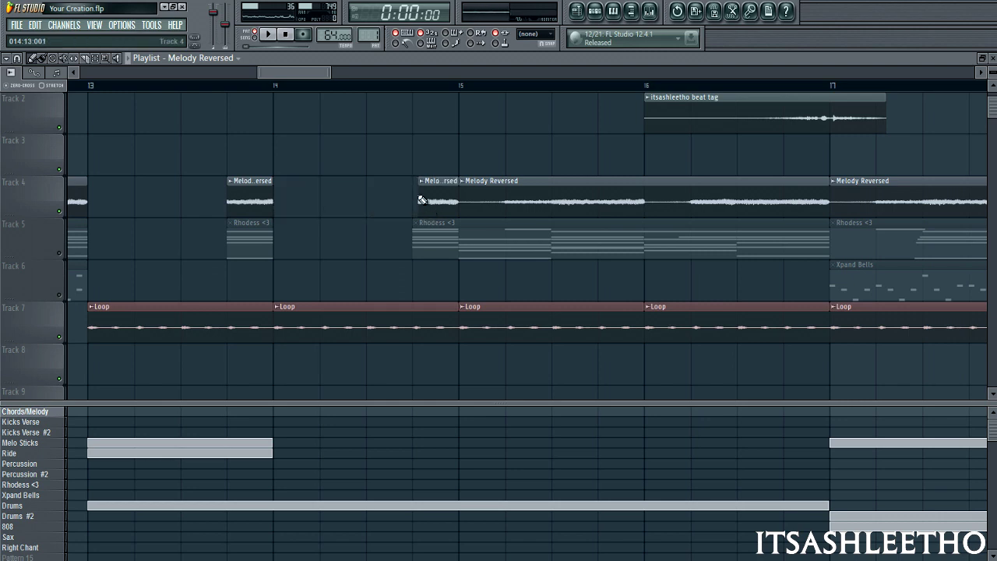
pyautogui.scroll(2, 427, 209)
# - Switch snap resolution and fine-tune that clip's start slightly earlier
pyautogui.click(19, 59)
pyautogui.click(35, 169)
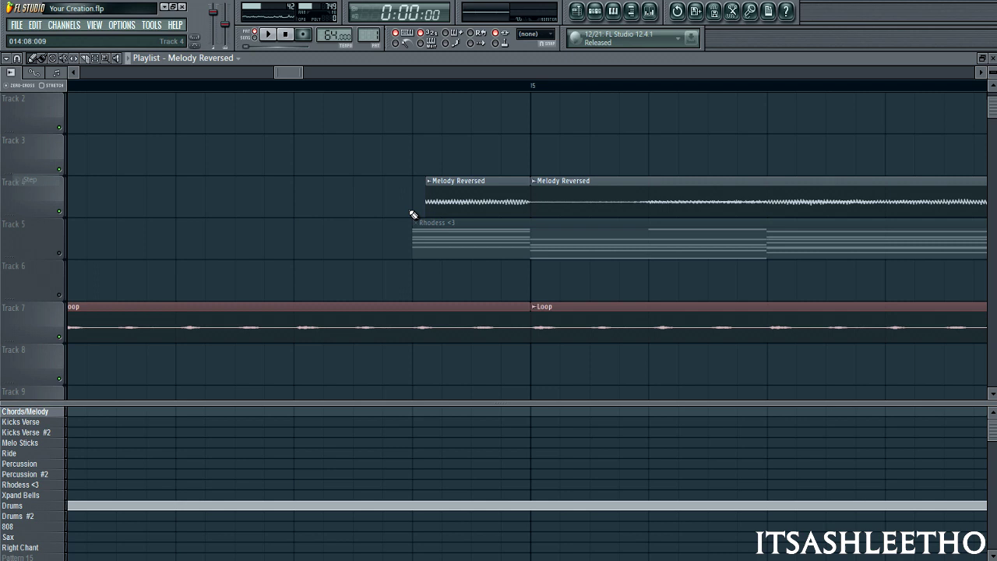
pyautogui.scroll(2, 428, 208)
pyautogui.moveTo(440, 207); pyautogui.dragTo(402, 212)
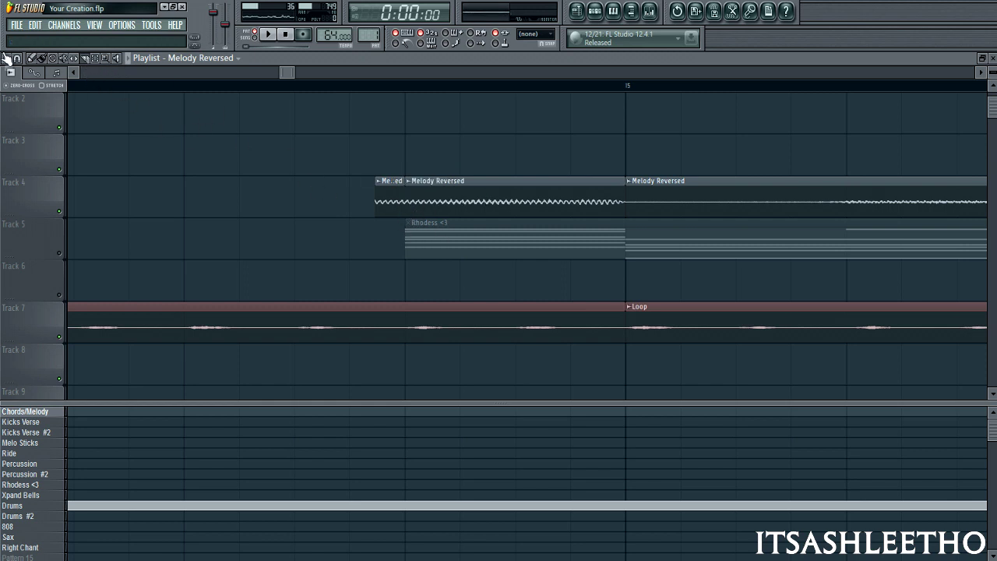
pyautogui.moveTo(376, 204); pyautogui.dragTo(394, 216)
# - Trim another clip's start further right, slice the clip at bar 16, and return to the draw tool
pyautogui.scroll(-3, 395, 223)
pyautogui.scroll(-3, 395, 223)
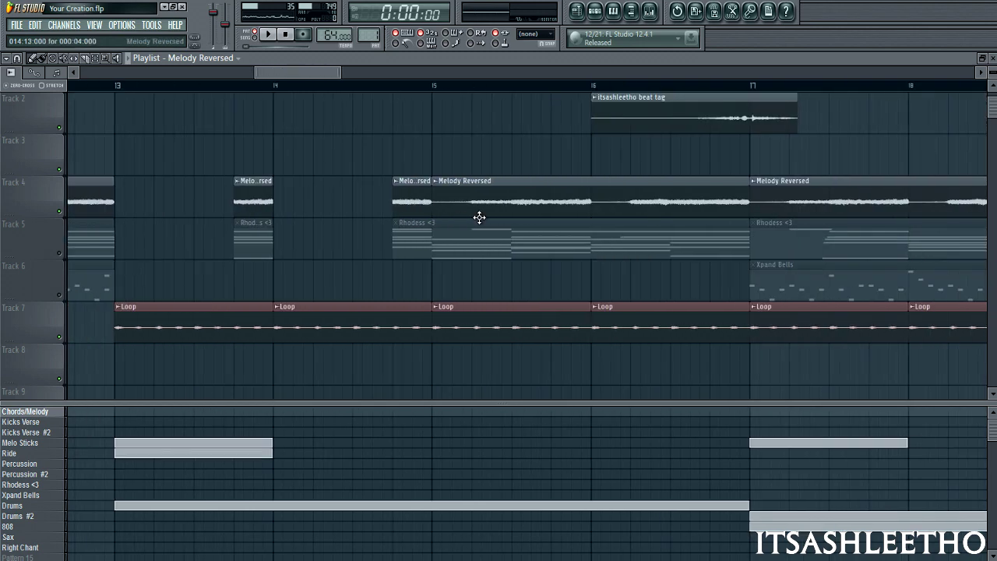
pyautogui.scroll(-2, 478, 216)
pyautogui.moveTo(467, 211); pyautogui.dragTo(559, 214)
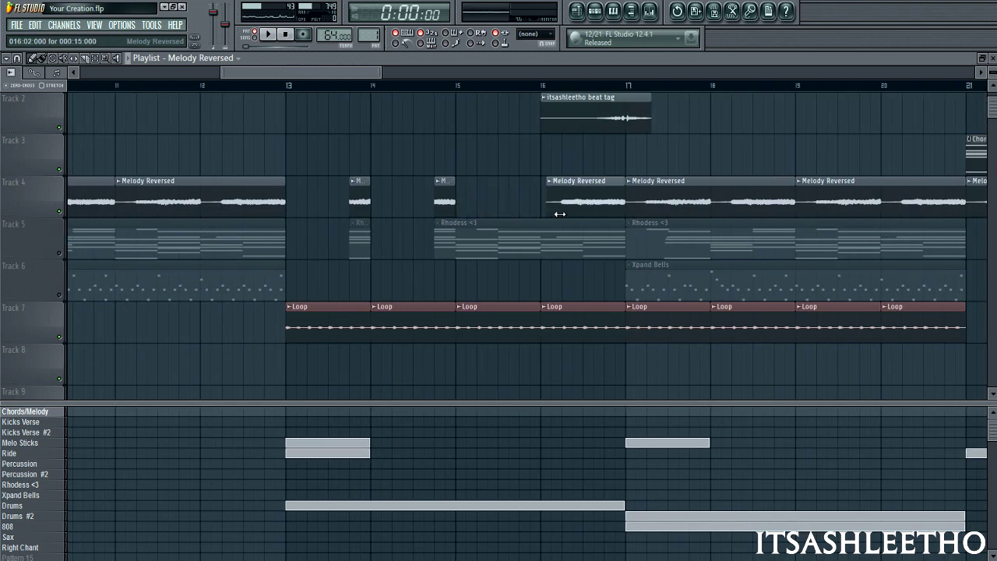
pyautogui.scroll(3, 576, 210)
pyautogui.scroll(2, 592, 207)
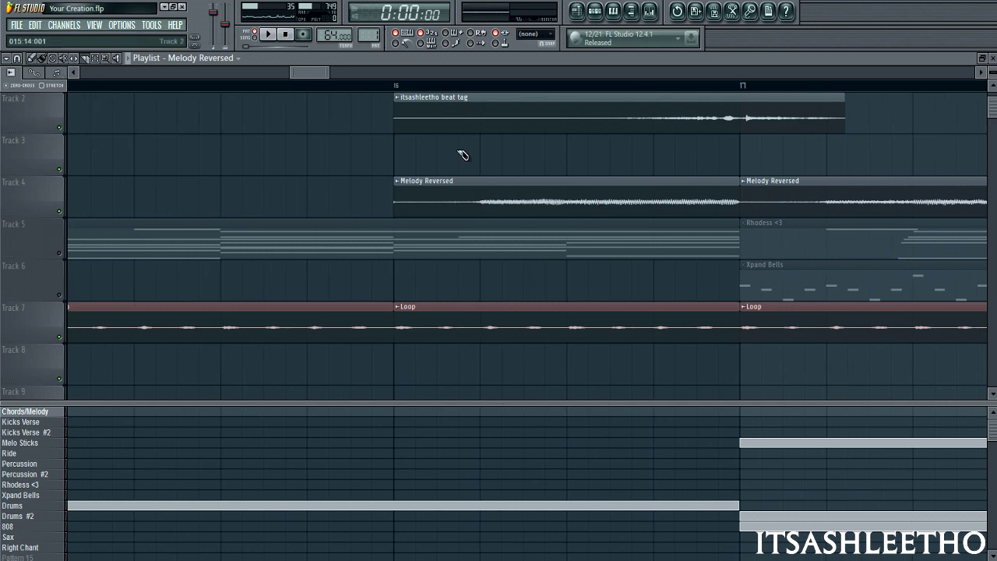
pyautogui.scroll(1, 466, 182)
pyautogui.click(438, 212)
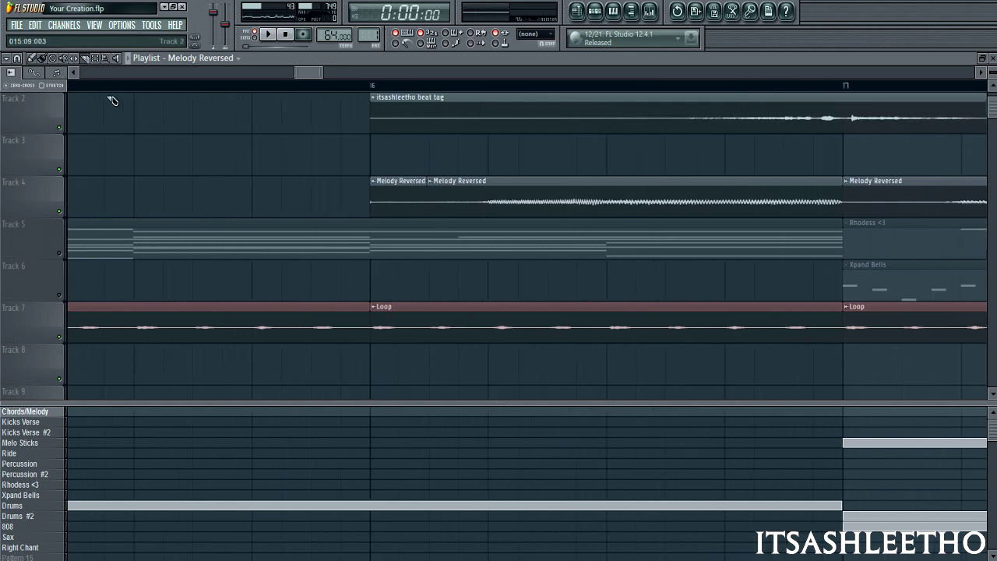
pyautogui.click(35, 59)
pyautogui.scroll(-1, 420, 208)
pyautogui.scroll(-4, 408, 205)
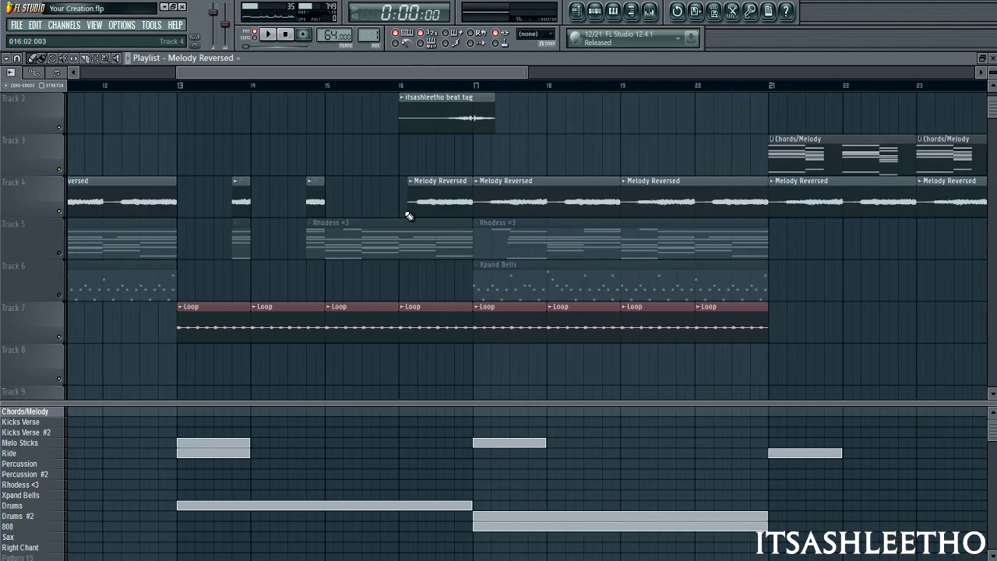
pyautogui.scroll(-3, 407, 207)
pyautogui.scroll(2, 330, 156)
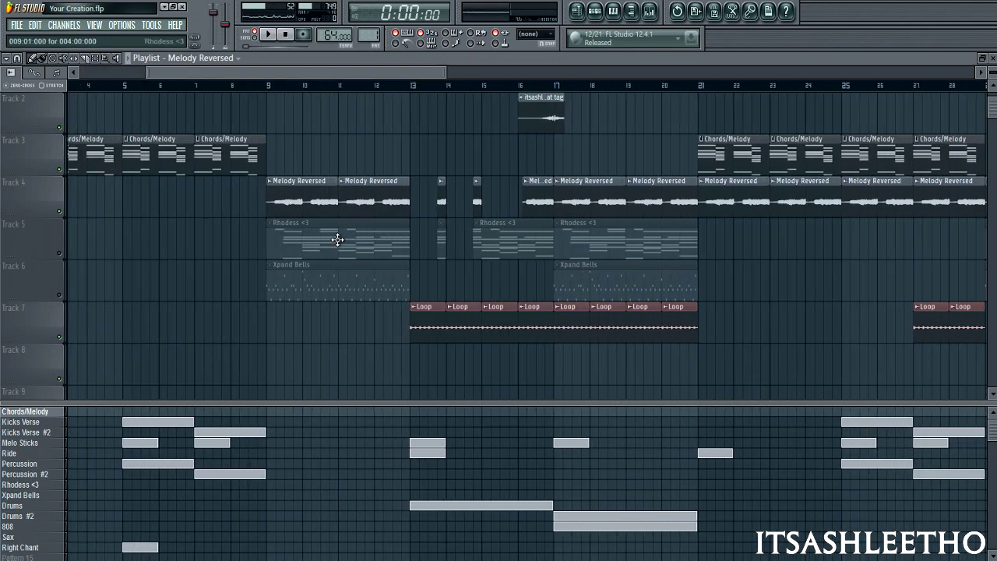
# - Place the song position at bar 7 and select bars 7 to 21 on the timeline
pyautogui.click(141, 85)
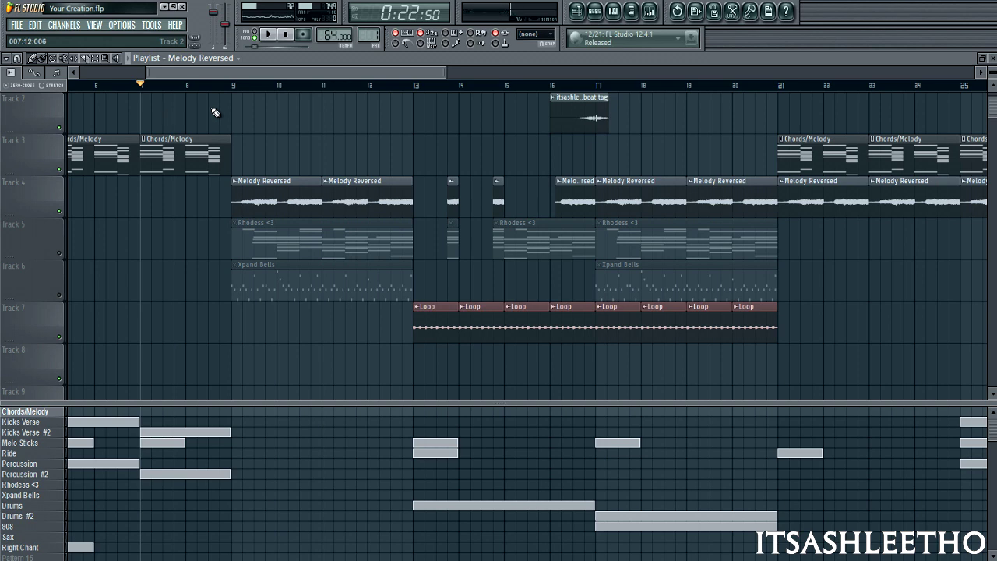
pyautogui.click(17, 59)
pyautogui.click(31, 235)
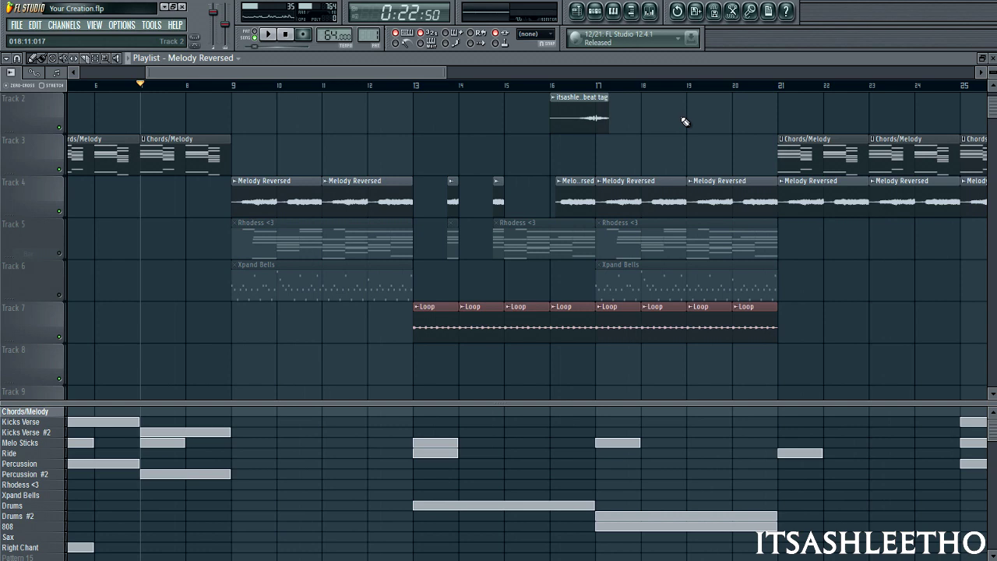
pyautogui.moveTo(780, 91); pyautogui.dragTo(139, 110)
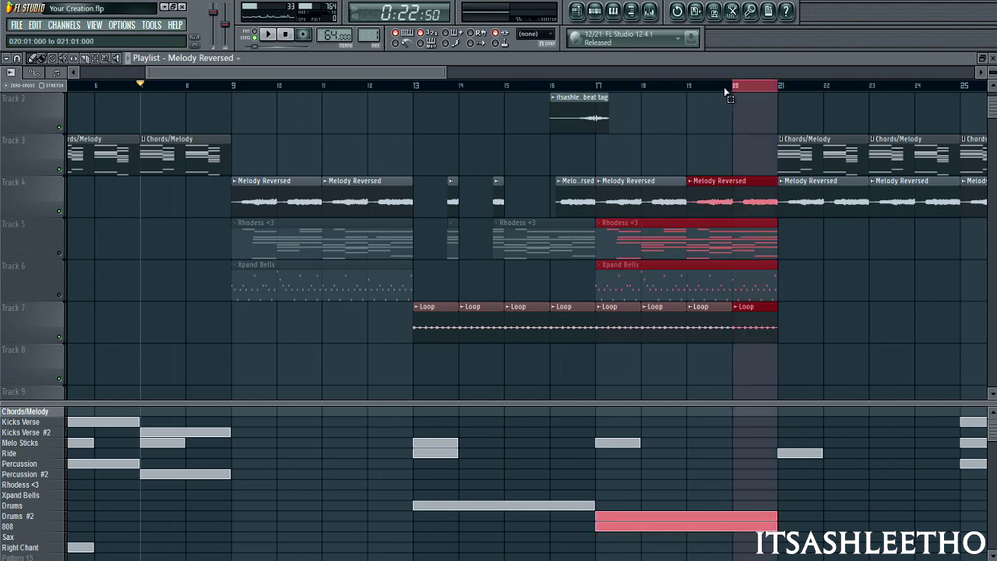
# - Play bars 7–21, unmuting the Rhodess <3 and Xpand Bells clips while listening, then stop
pyautogui.click(270, 35)
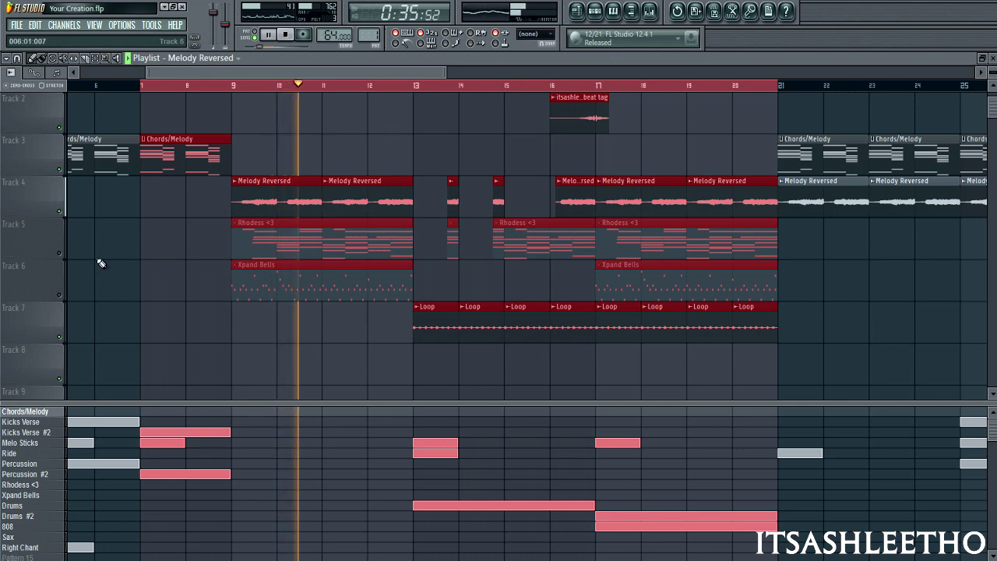
pyautogui.click(60, 253)
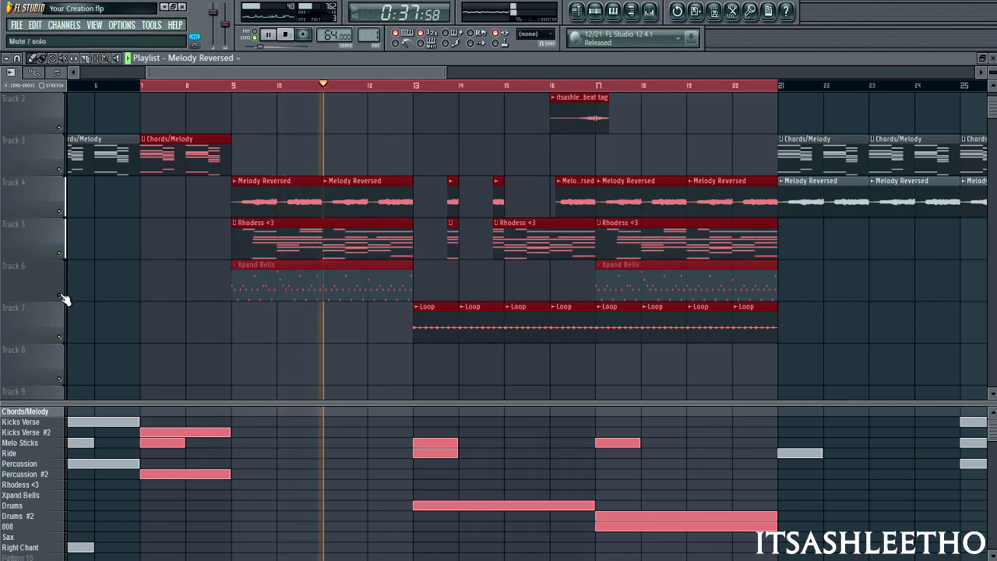
pyautogui.click(60, 296)
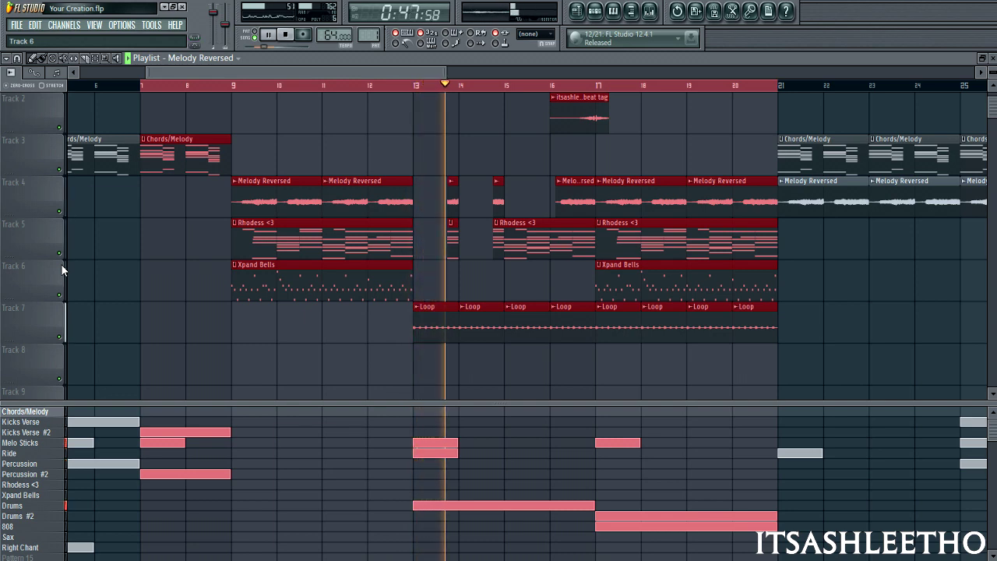
pyautogui.scroll(1, 238, 248)
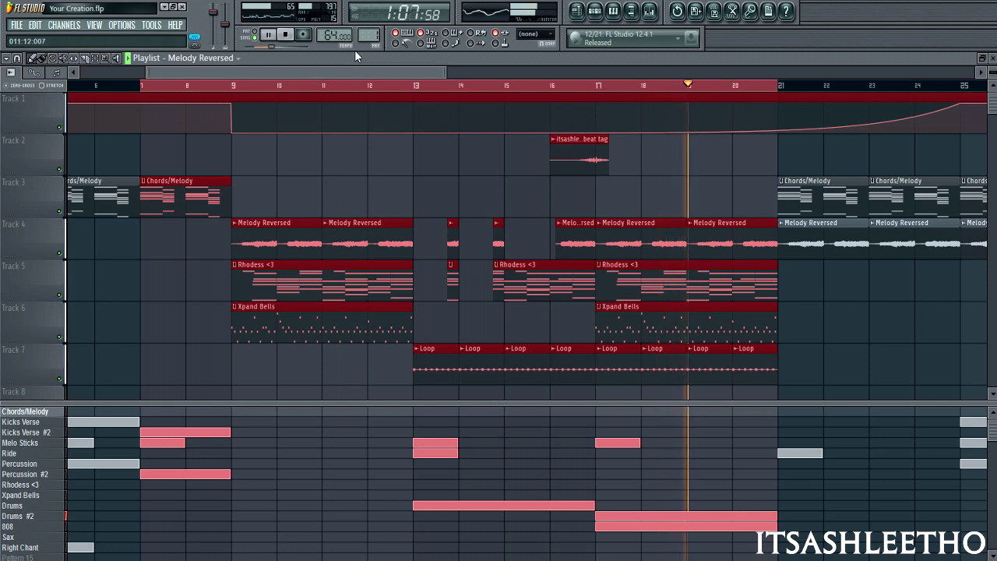
pyautogui.click(289, 39)
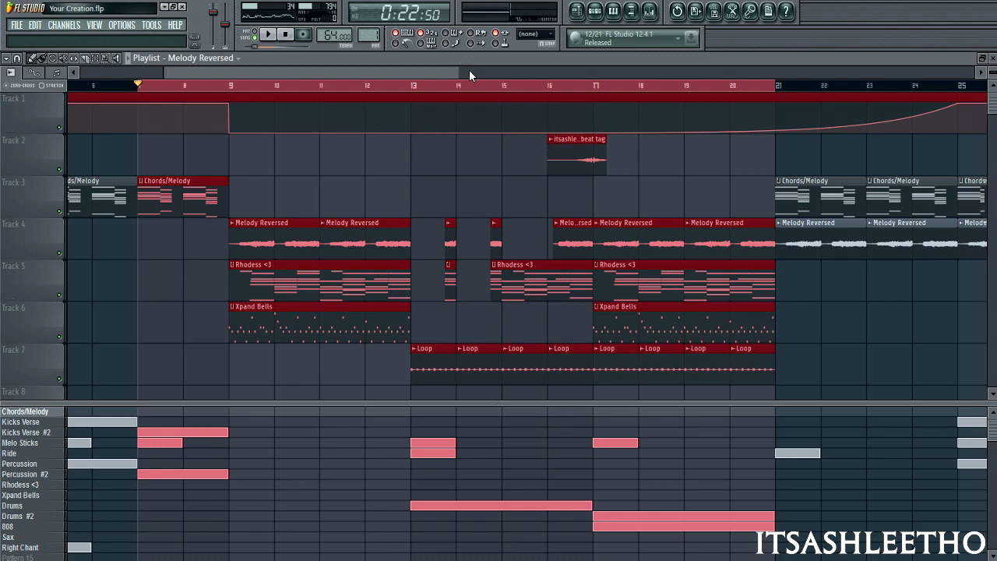
pyautogui.moveTo(468, 69)
pyautogui.mouseDown()
pyautogui.moveTo(368, 69)
pyautogui.moveTo(555, 45)
pyautogui.mouseUp()
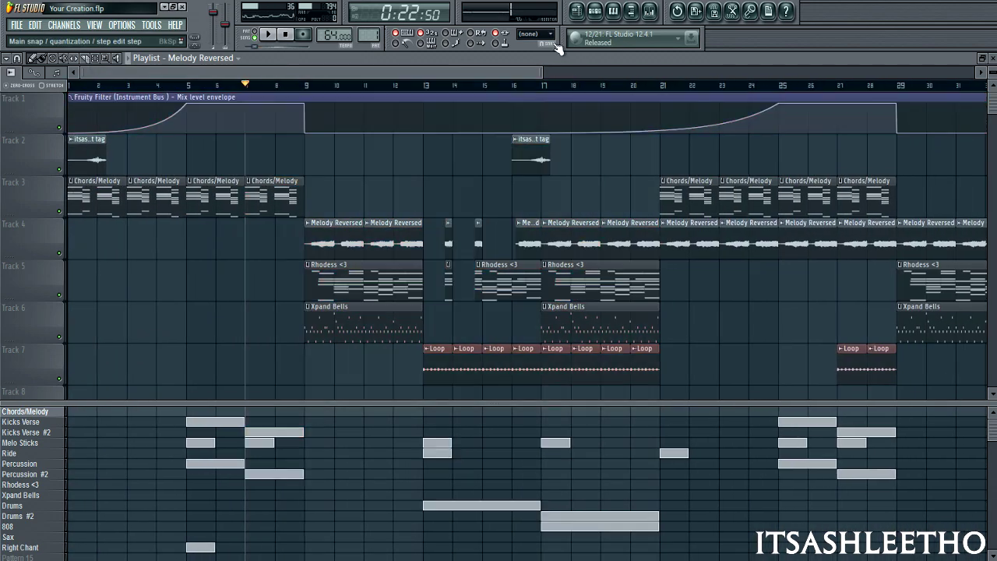
pyautogui.scroll(-3, 464, 131)
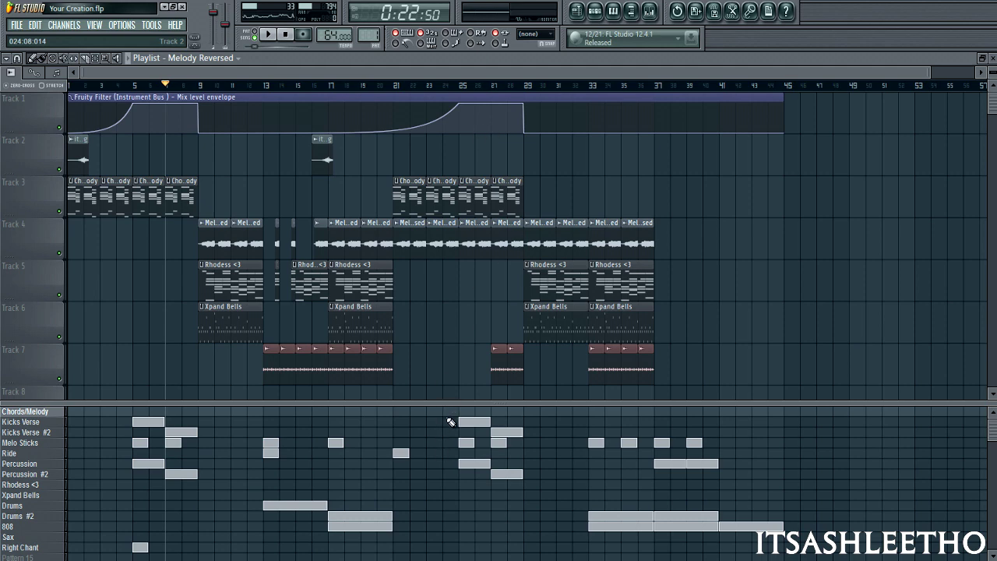
pyautogui.scroll(-1, 446, 410)
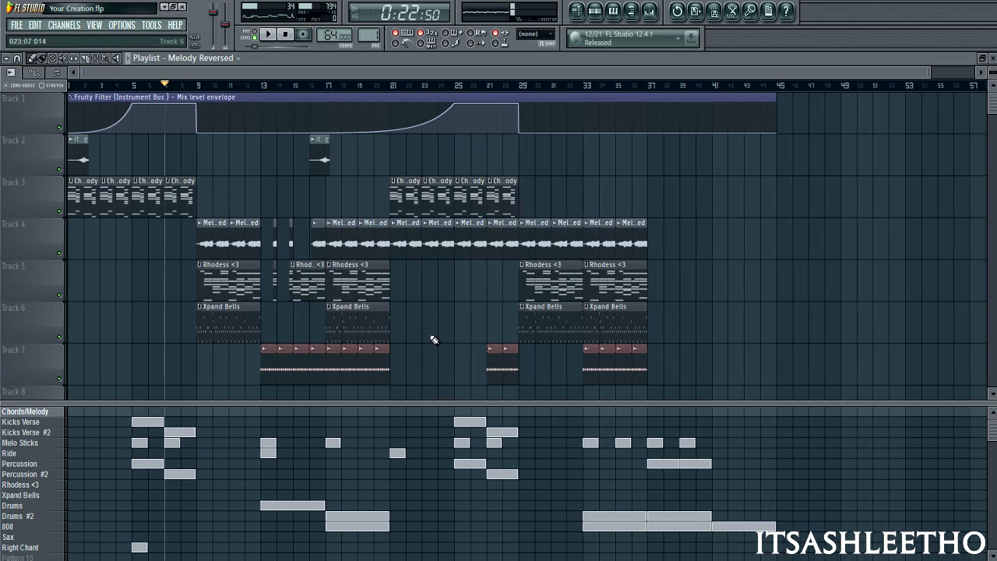
pyautogui.moveTo(929, 72); pyautogui.dragTo(724, 91)
pyautogui.moveTo(937, 76); pyautogui.dragTo(637, 72)
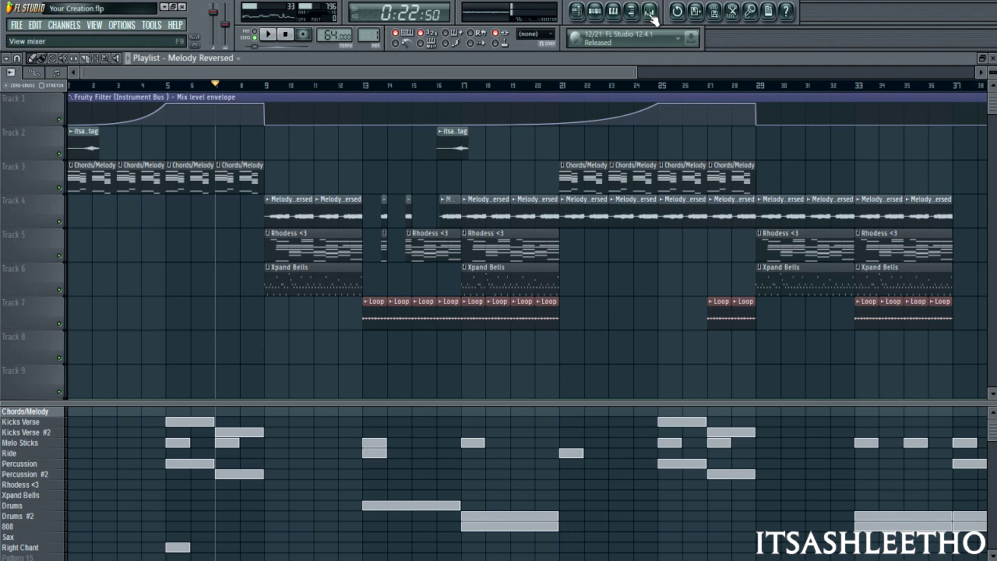
# - Reopen the mixer and the Master insert's Edison recorder holding the 7:12.762 recording
pyautogui.click(649, 12)
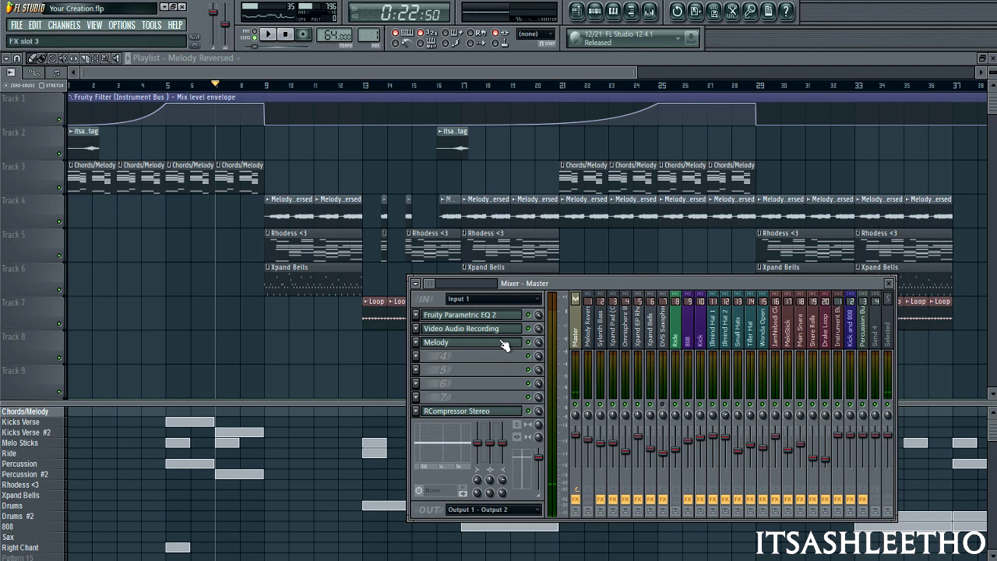
pyautogui.click(464, 329)
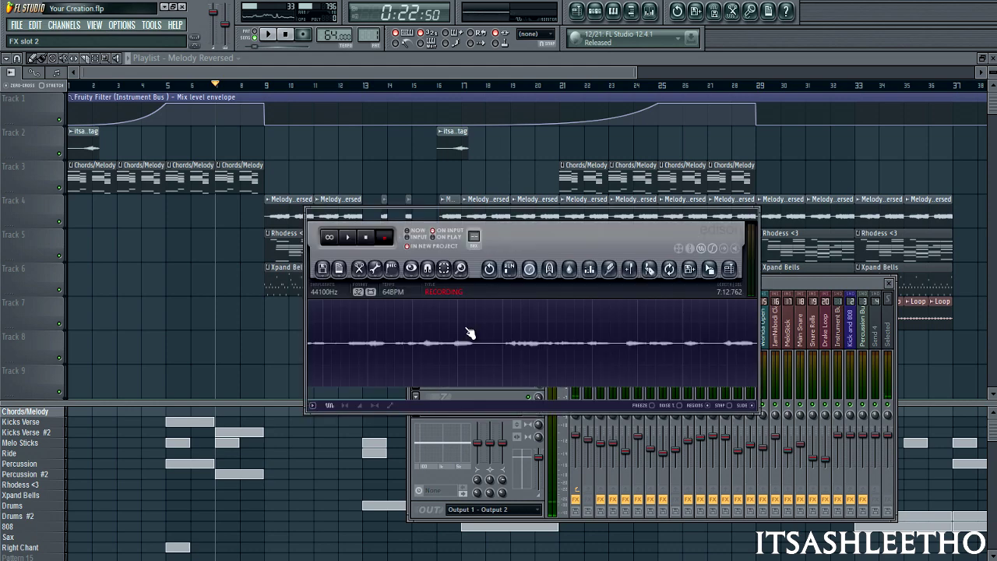